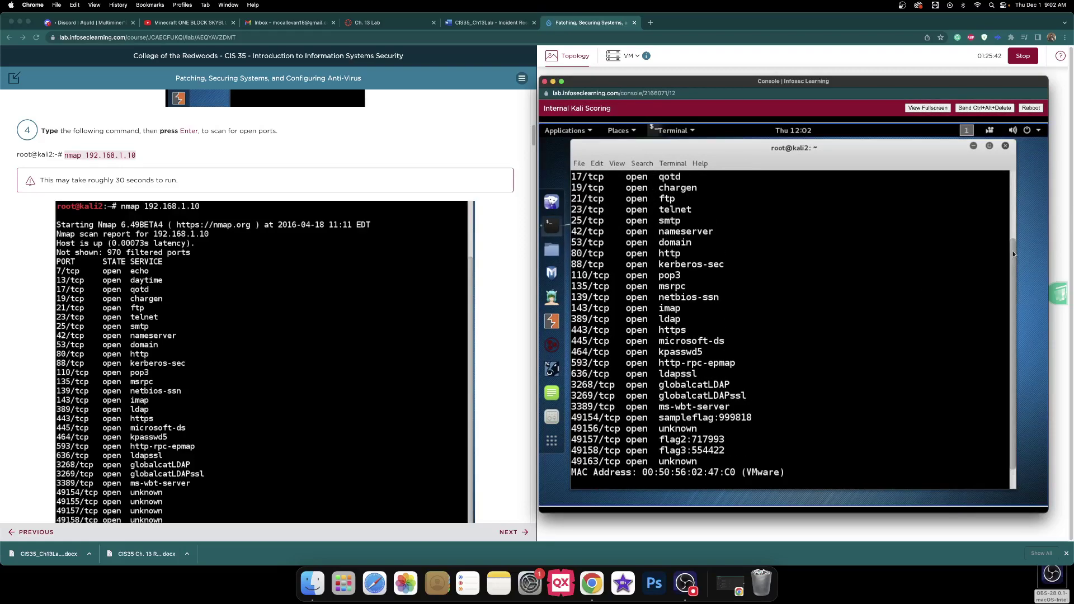
- Review the nmap output for 192.168.1.10 and screenshot the whole Kali console
{"action": "scroll", "coordinate": [1012, 247], "scroll_direction": "up", "scroll_amount": 3}
{"action": "scroll", "coordinate": [1011, 228], "scroll_direction": "up", "scroll_amount": 1}
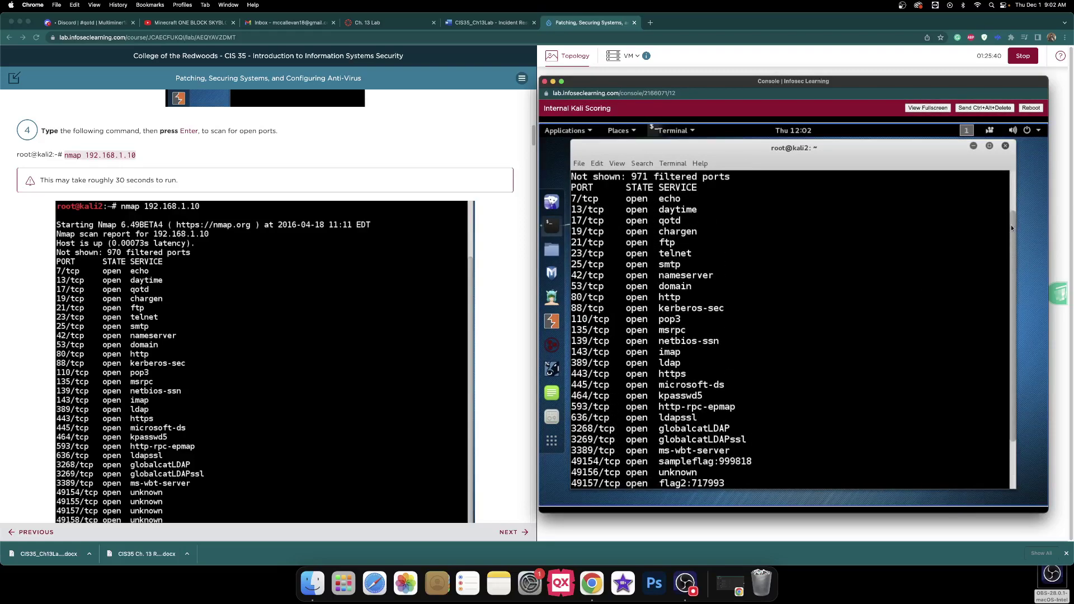
{"action": "scroll", "coordinate": [1004, 363], "scroll_direction": "down", "scroll_amount": 6}
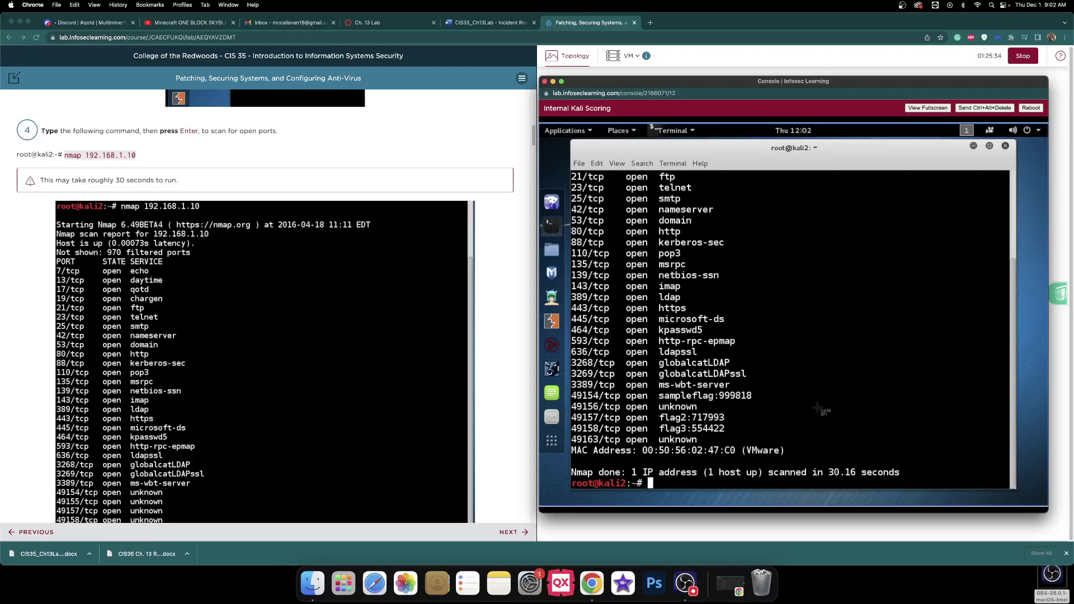
{"action": "left_click_drag", "start_coordinate": [539, 76], "coordinate": [1049, 510]}
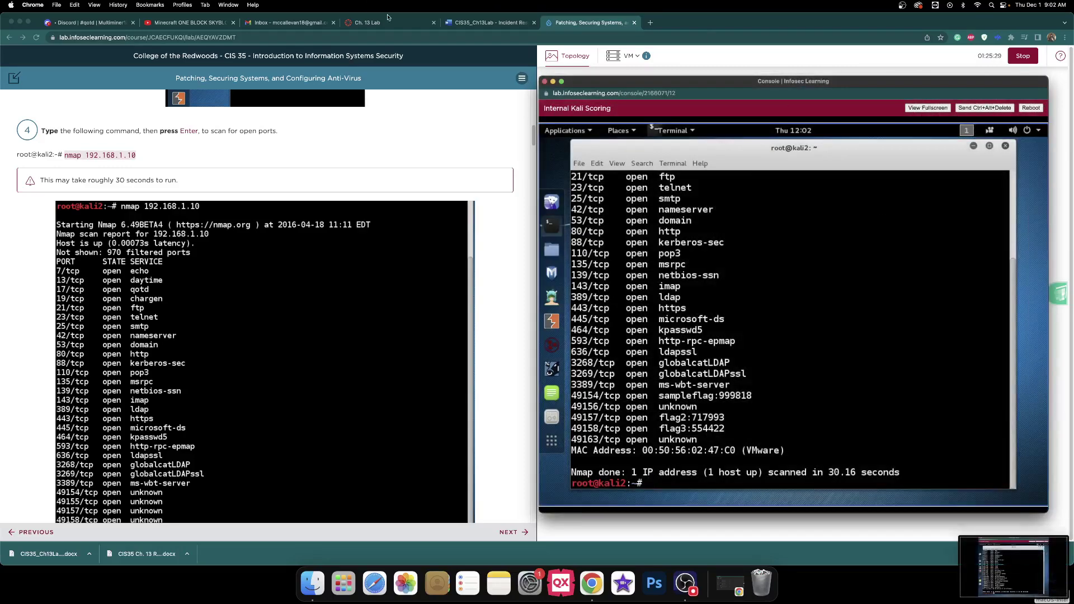
- Insert the saved Screen Shot file from this device into the write-up at Step 4b
{"action": "left_click", "coordinate": [491, 25]}
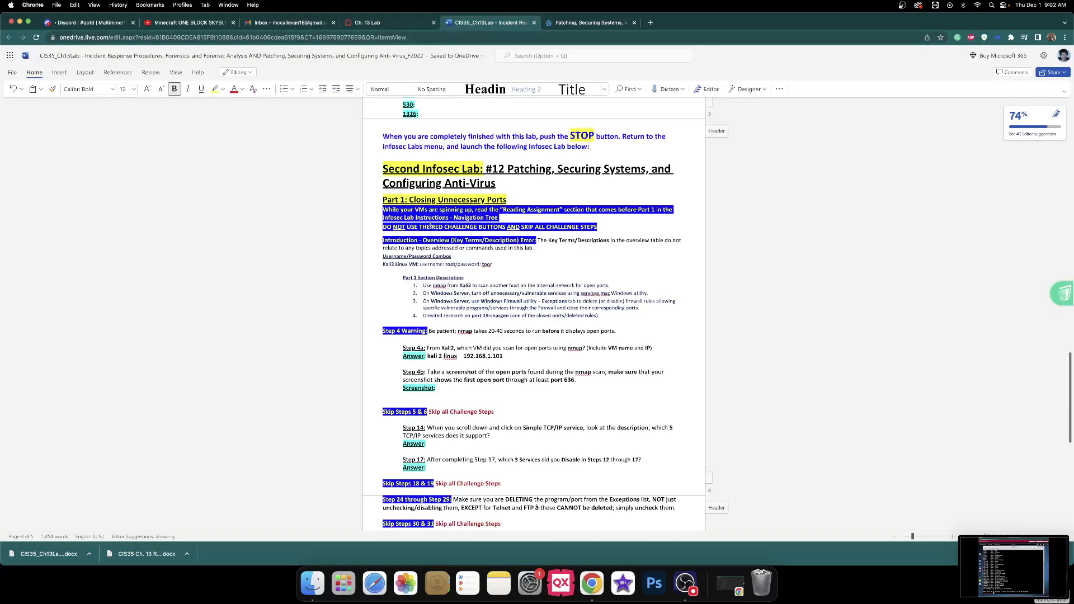
{"action": "left_click", "coordinate": [60, 73]}
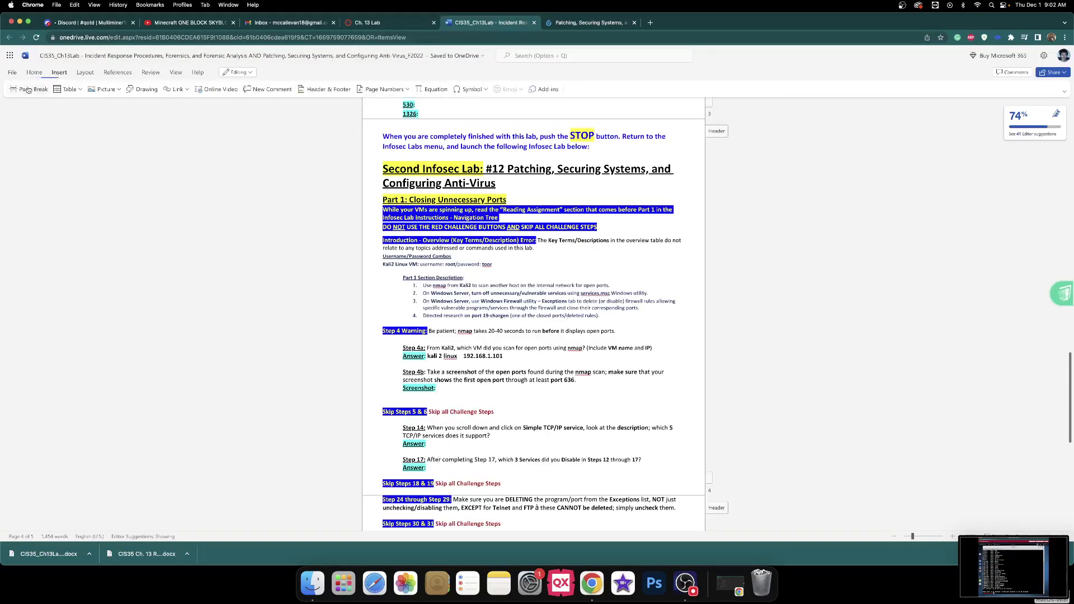
{"action": "left_click", "coordinate": [106, 90]}
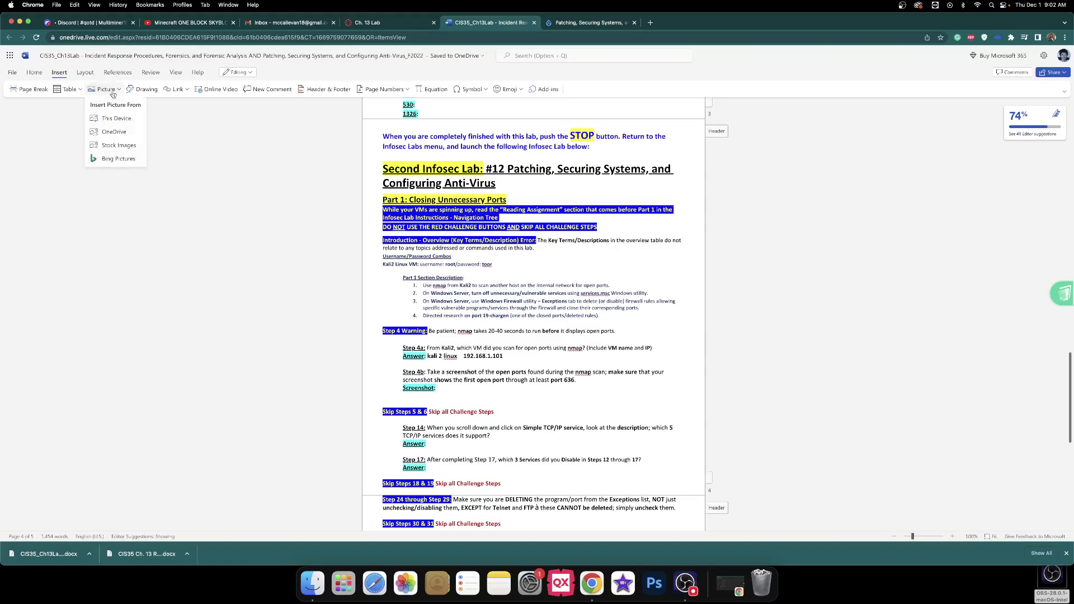
{"action": "left_click", "coordinate": [116, 119]}
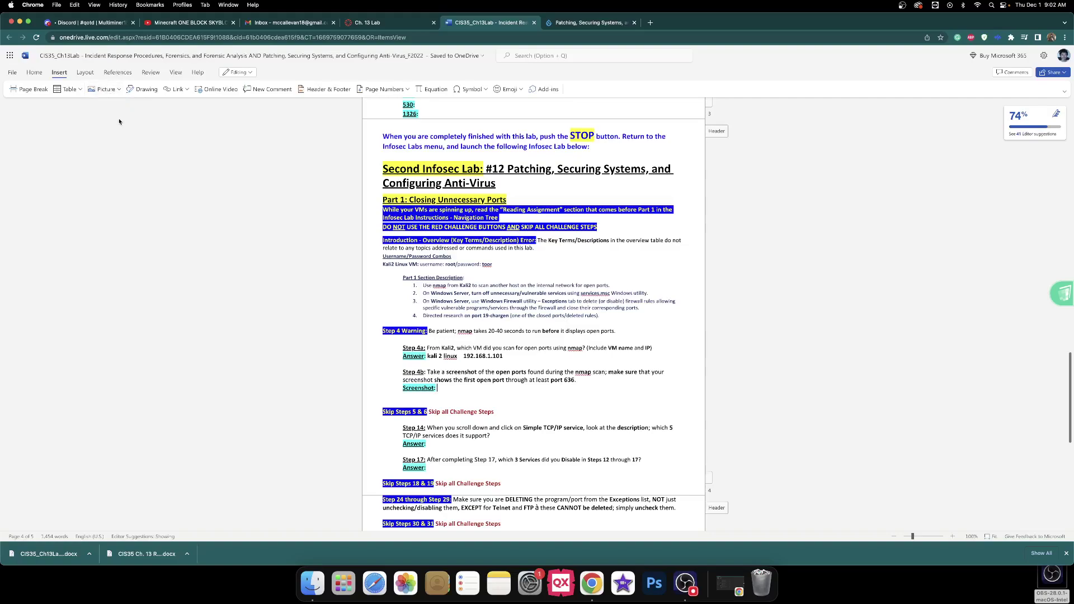
{"action": "left_click", "coordinate": [482, 283]}
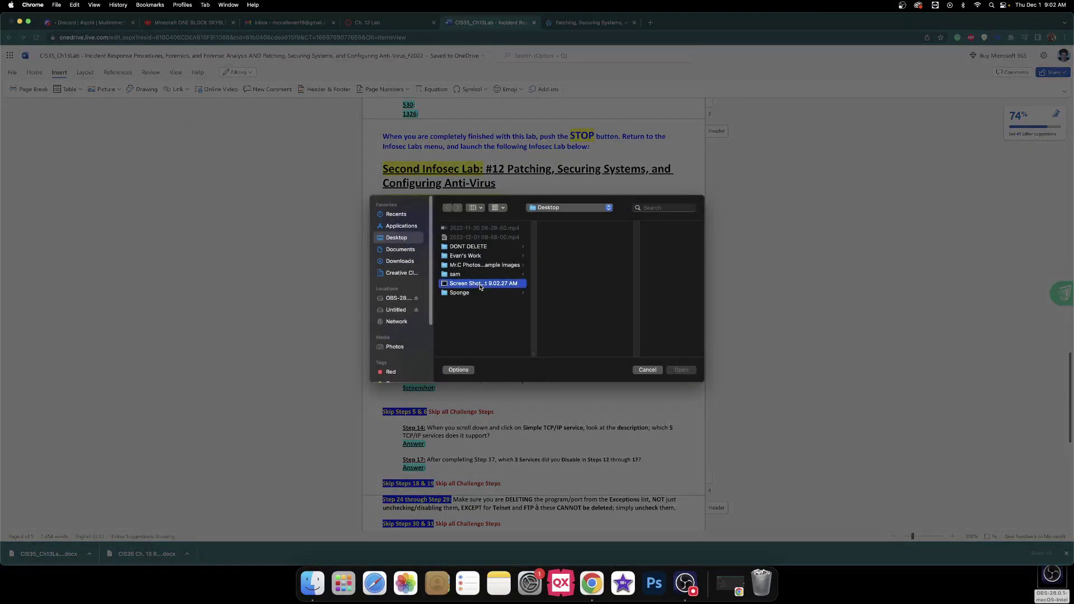
{"action": "left_click", "coordinate": [682, 371]}
{"action": "scroll", "coordinate": [603, 269], "scroll_direction": "down", "scroll_amount": 3}
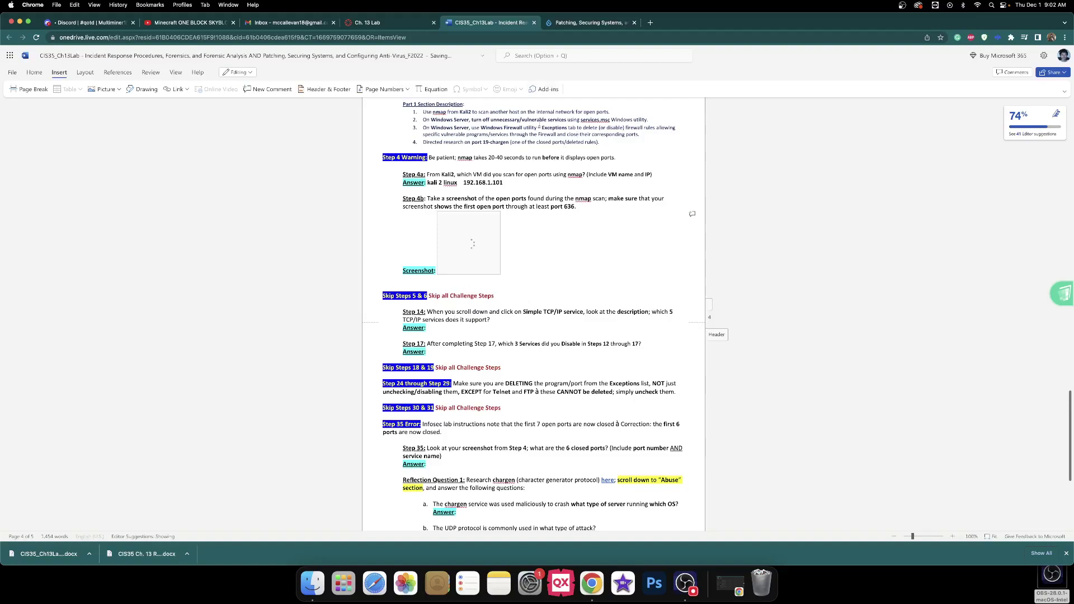
{"action": "left_click", "coordinate": [570, 25]}
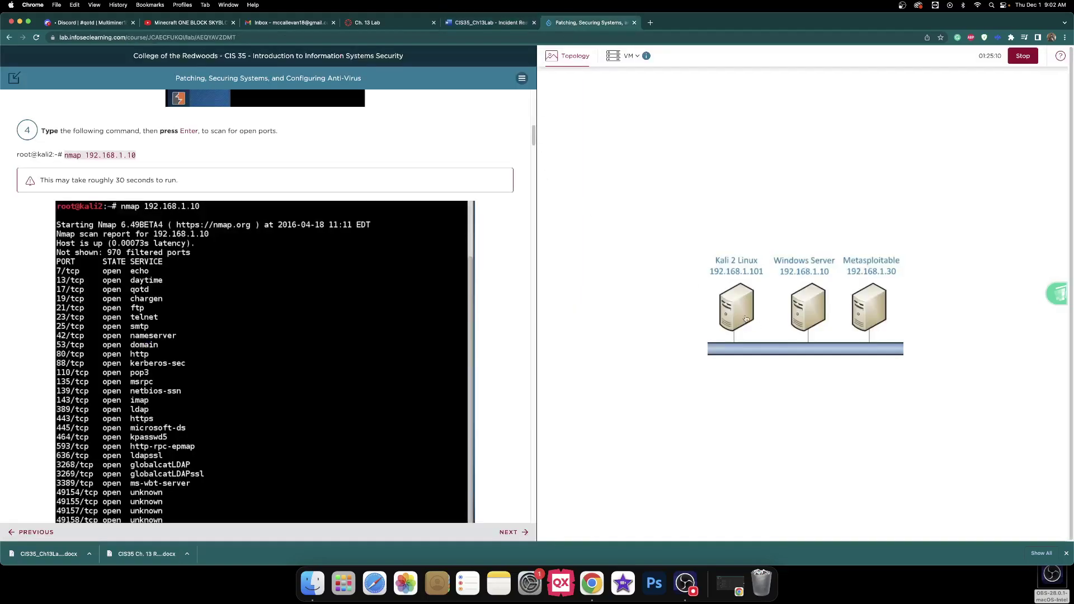
- Close the Kali terminal with the exit command
{"action": "left_click", "coordinate": [747, 318]}
{"action": "scroll", "coordinate": [366, 285], "scroll_direction": "down", "scroll_amount": 2}
{"action": "scroll", "coordinate": [366, 286], "scroll_direction": "down", "scroll_amount": 10}
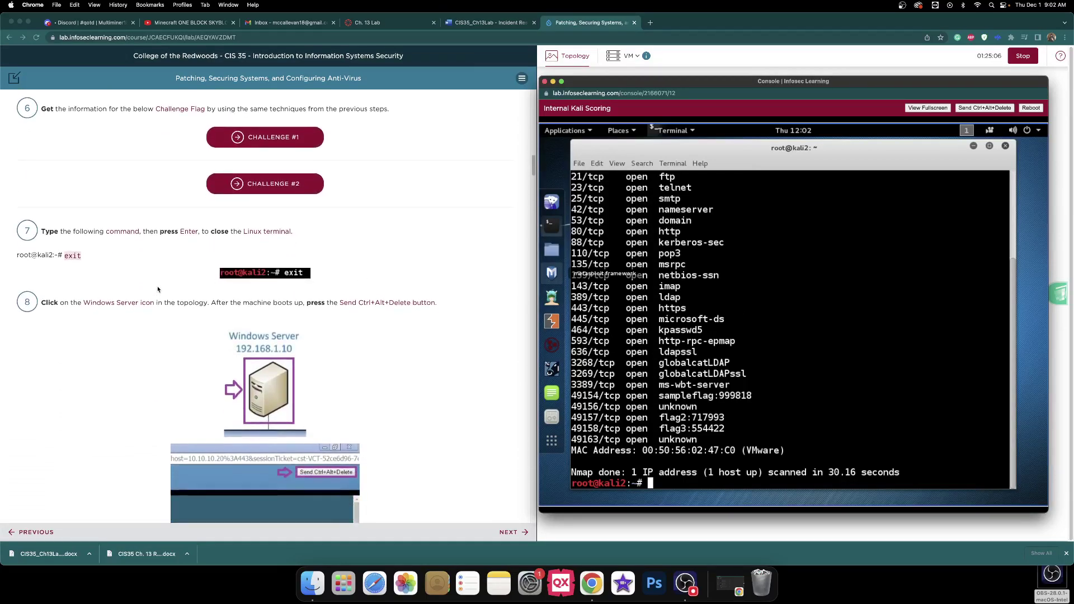
{"action": "type", "text": "exit"}
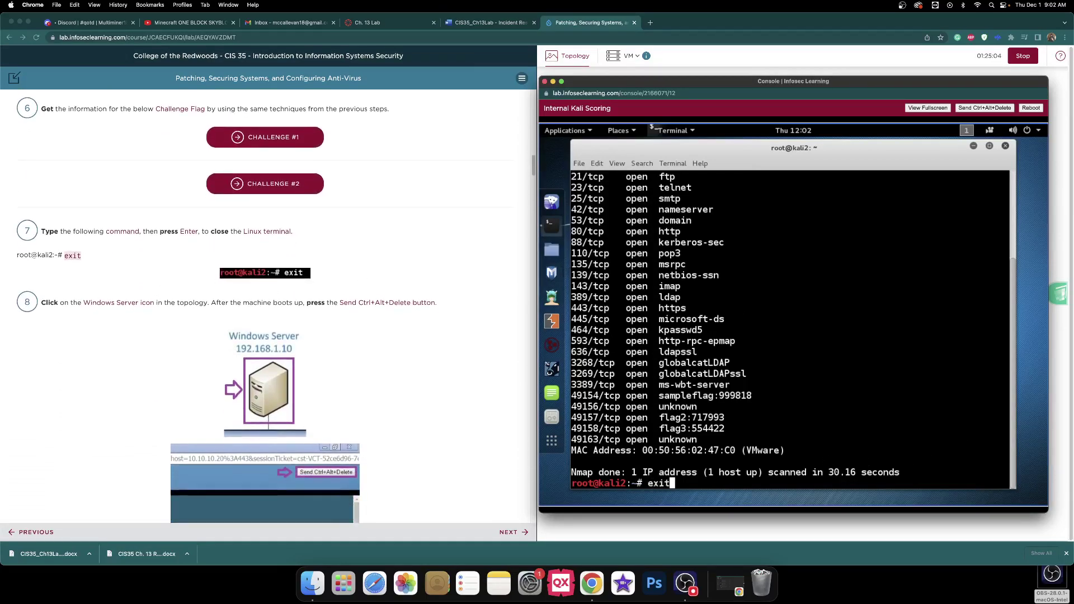
{"action": "key", "text": "Return"}
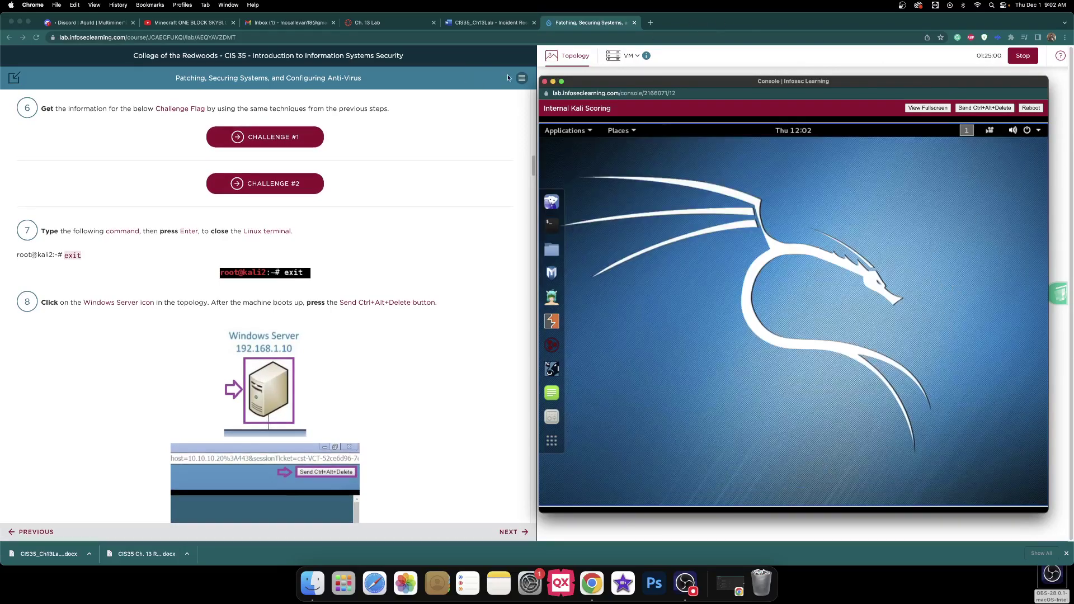
- Enlarge the Windows Server console and log on as administrator with the account password
{"action": "left_click", "coordinate": [552, 83]}
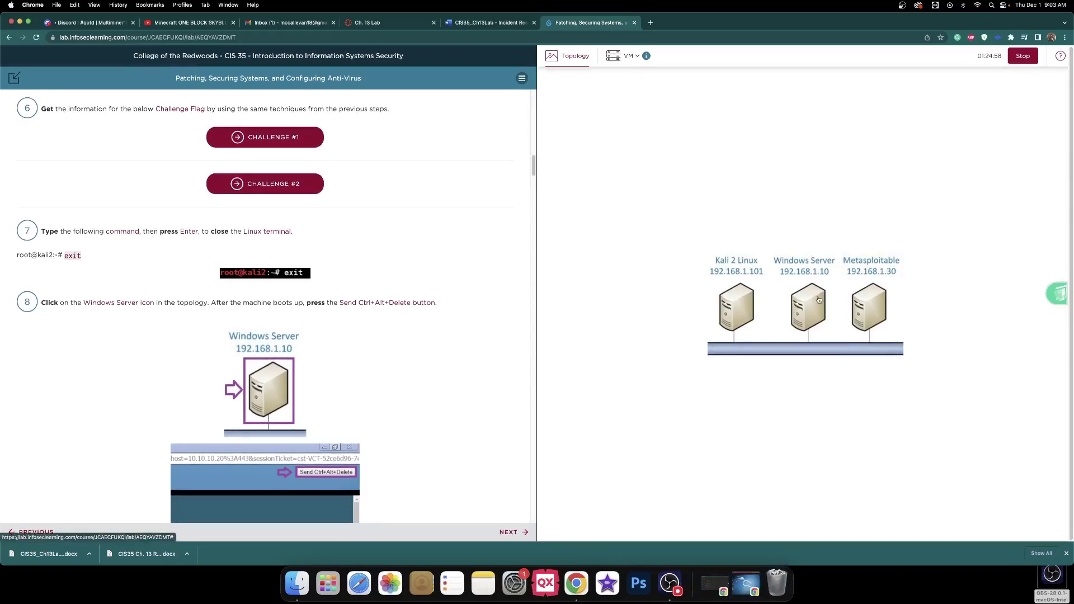
{"action": "left_click_drag", "start_coordinate": [627, 73], "coordinate": [746, 77]}
{"action": "left_click_drag", "start_coordinate": [794, 362], "coordinate": [1014, 497]}
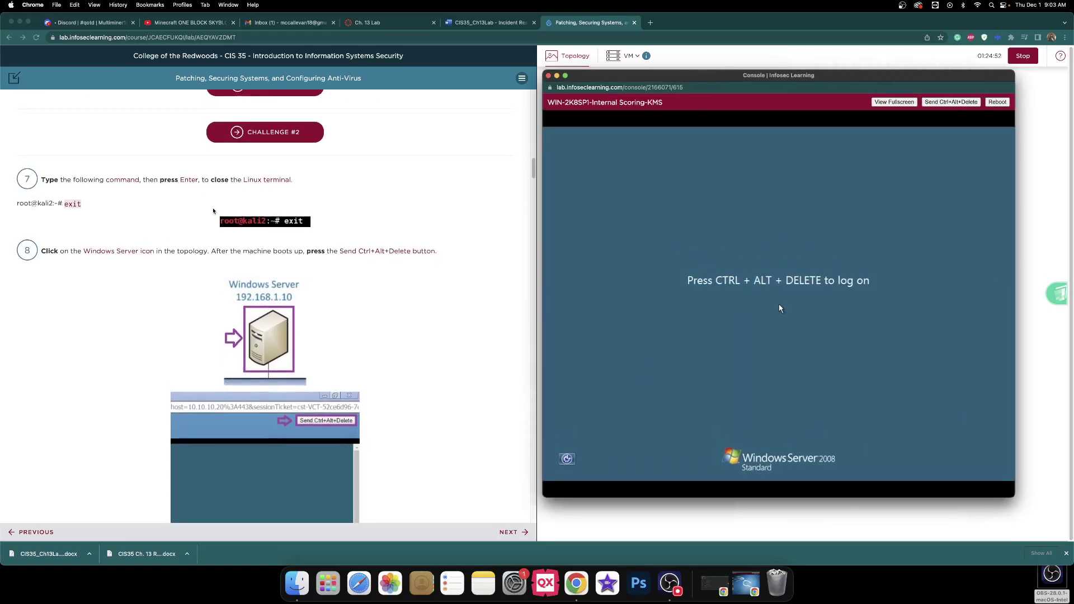
{"action": "left_click", "coordinate": [950, 102]}
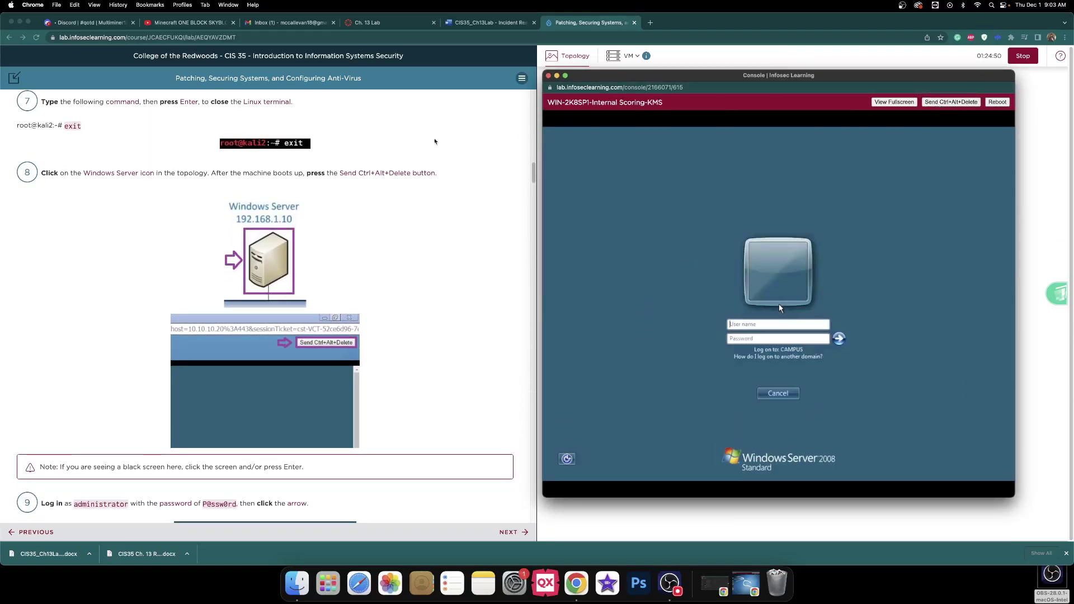
{"action": "scroll", "coordinate": [285, 155], "scroll_direction": "down", "scroll_amount": 3}
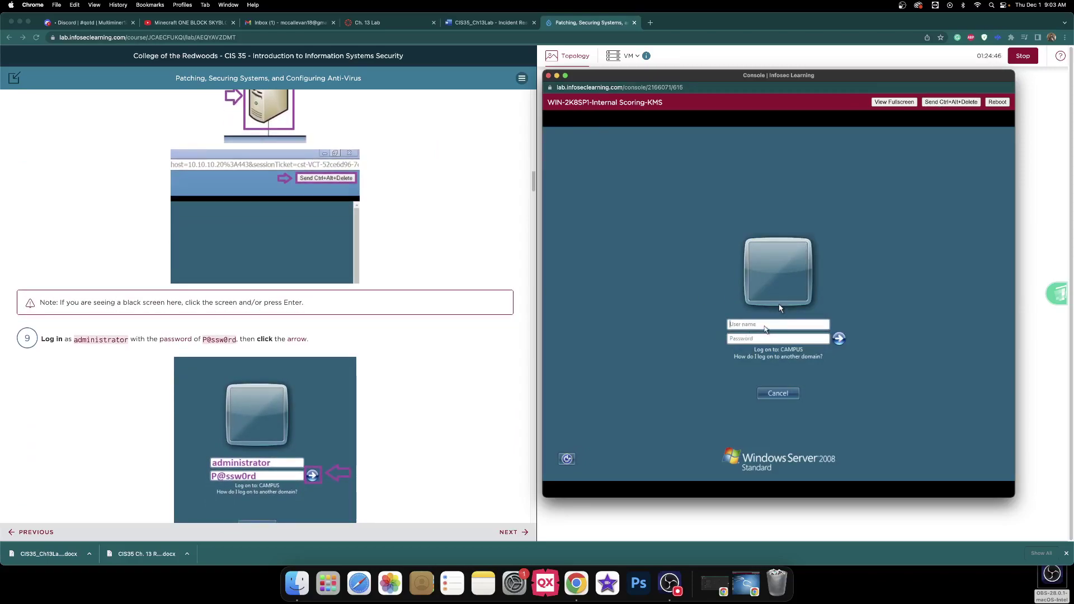
{"action": "left_click", "coordinate": [760, 324]}
{"action": "type", "text": "administrato"}
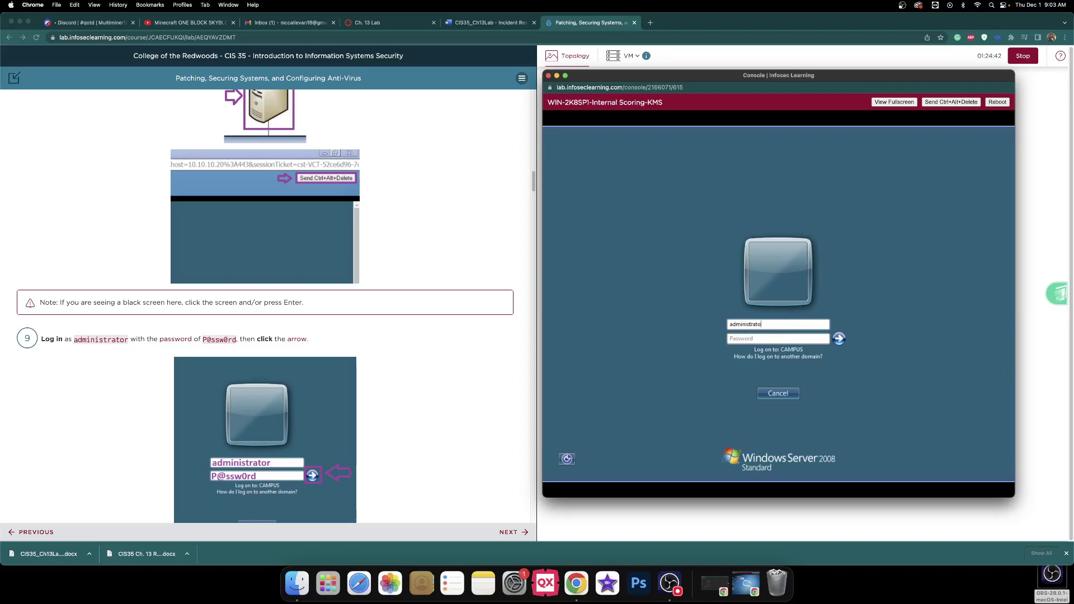
{"action": "type", "text": "r"}
{"action": "key", "text": "Tab"}
{"action": "type", "text": "P@ssw0rd"}
{"action": "key", "text": "Return"}
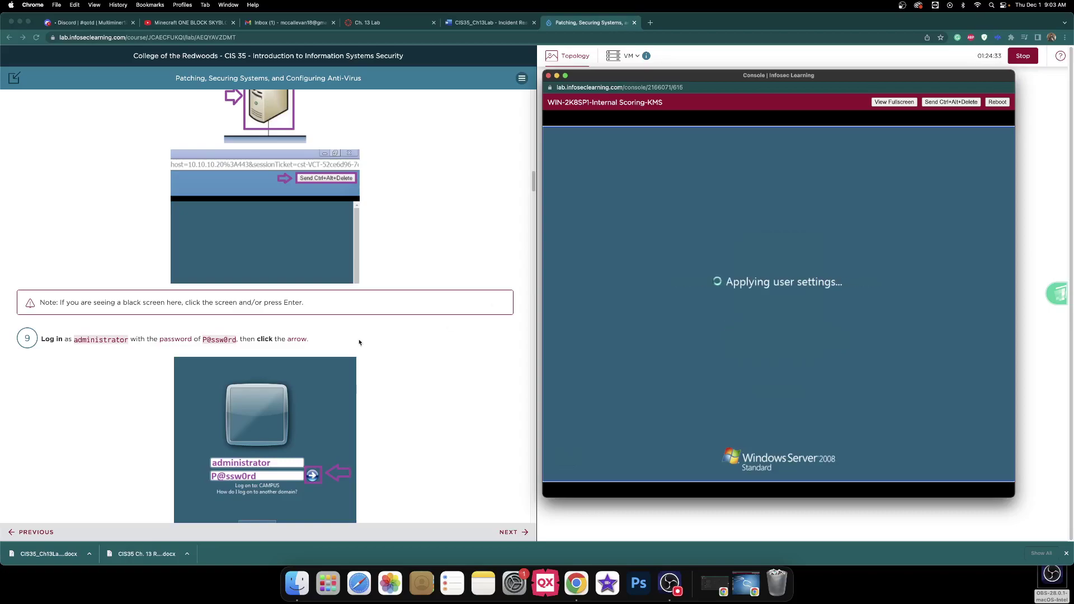
- Set the server console aside and go back to the lab write-up document
{"action": "scroll", "coordinate": [400, 266], "scroll_direction": "down", "scroll_amount": 5}
{"action": "scroll", "coordinate": [395, 258], "scroll_direction": "down", "scroll_amount": 3}
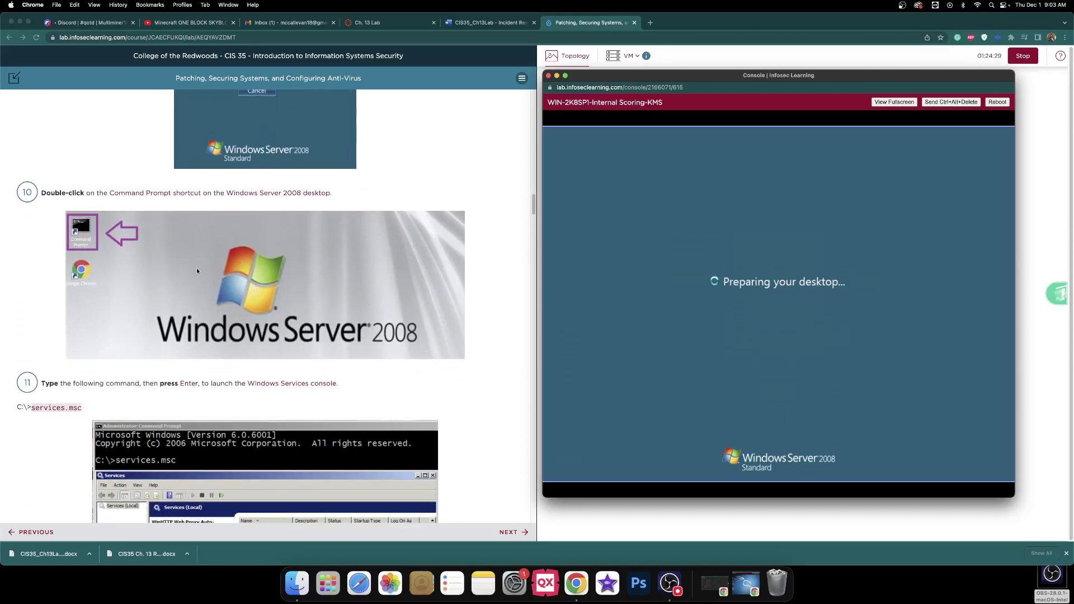
{"action": "left_click", "coordinate": [496, 25]}
{"action": "left_click", "coordinate": [496, 25]}
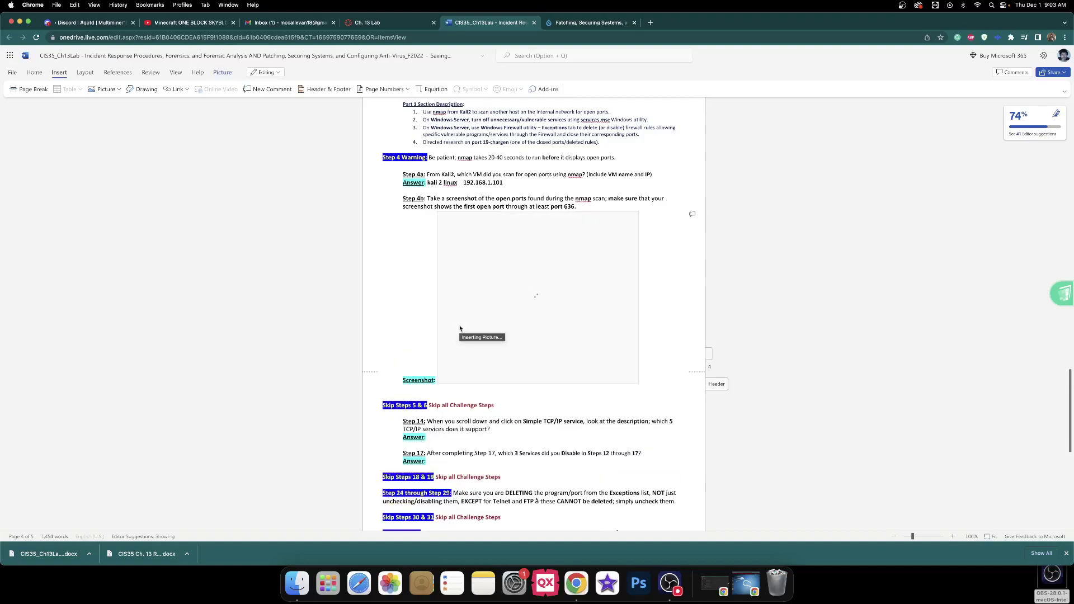
- Scroll the write-up to check the picture at Step 4b, then go back to the lab
{"action": "scroll", "coordinate": [460, 328], "scroll_direction": "down", "scroll_amount": 5}
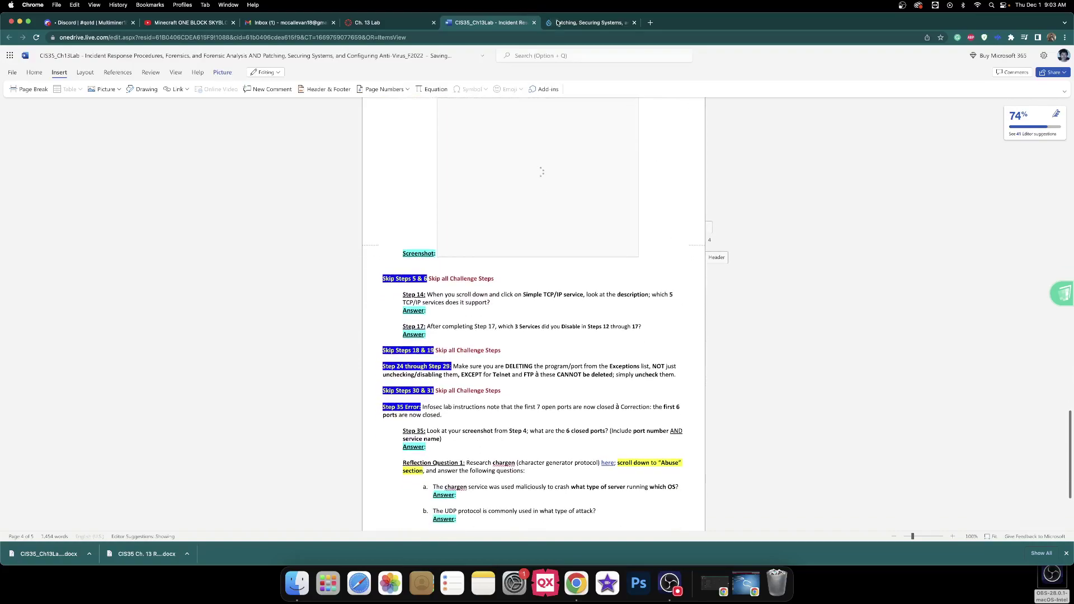
{"action": "left_click", "coordinate": [554, 23]}
- Launch services.msc from a command prompt on the Windows Server
{"action": "left_click", "coordinate": [823, 301]}
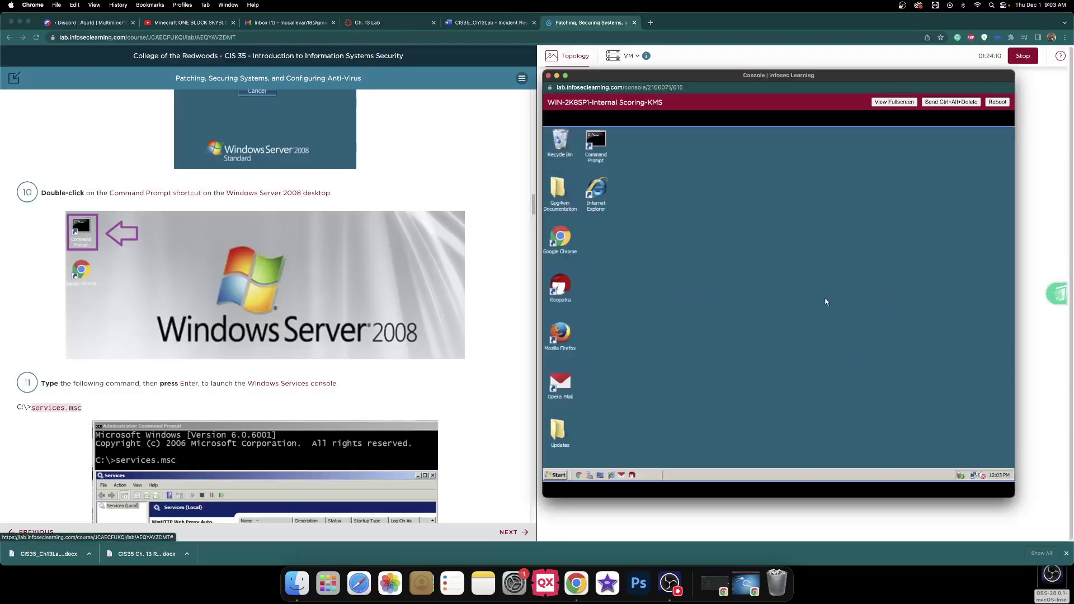
{"action": "double_click", "coordinate": [603, 146]}
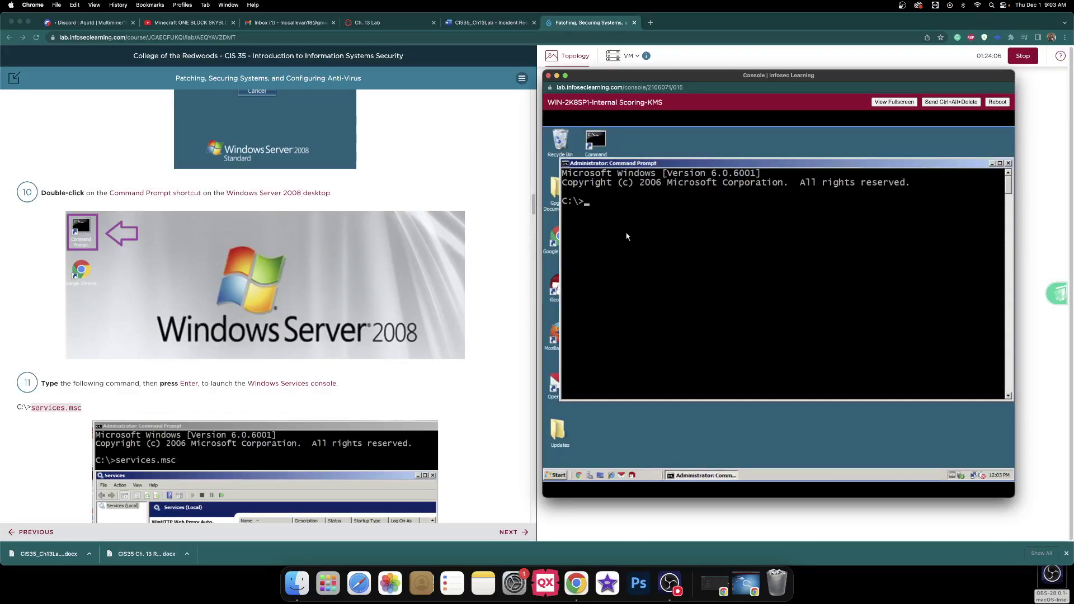
{"action": "type", "text": "services.msc"}
{"action": "key", "text": "Return"}
- Find FTP Publishing Service in the Services list and open its Properties
{"action": "scroll", "coordinate": [321, 236], "scroll_direction": "down", "scroll_amount": 3}
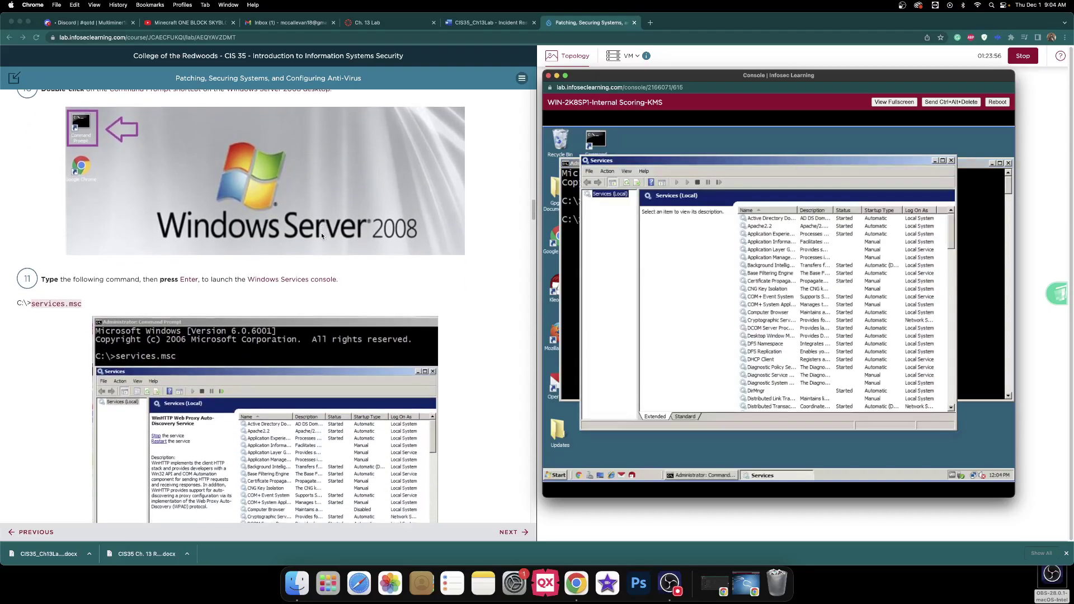
{"action": "scroll", "coordinate": [321, 236], "scroll_direction": "down", "scroll_amount": 5}
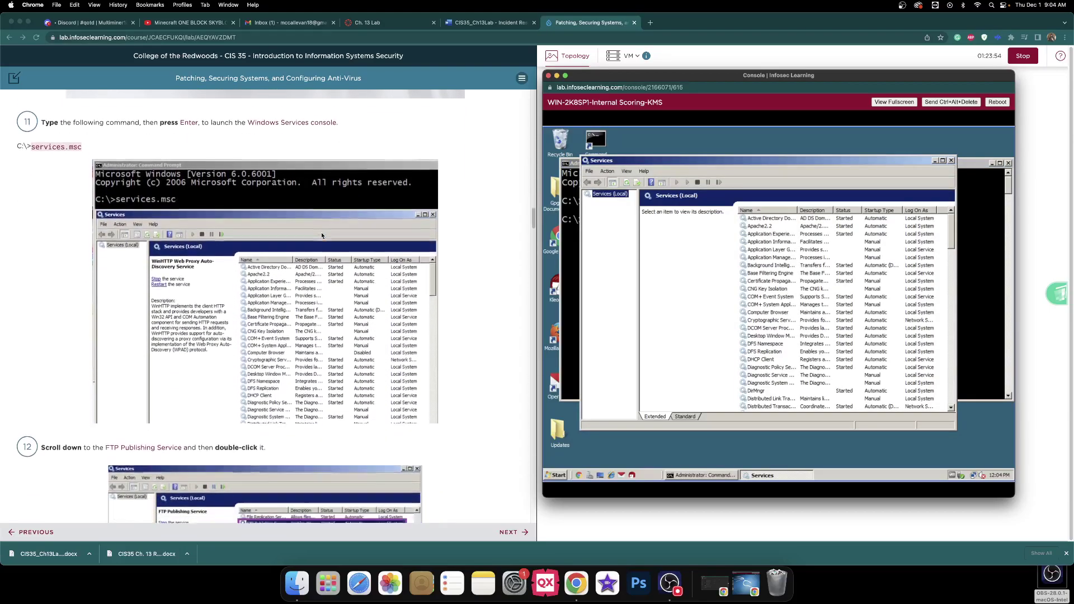
{"action": "scroll", "coordinate": [321, 235], "scroll_direction": "down", "scroll_amount": 7}
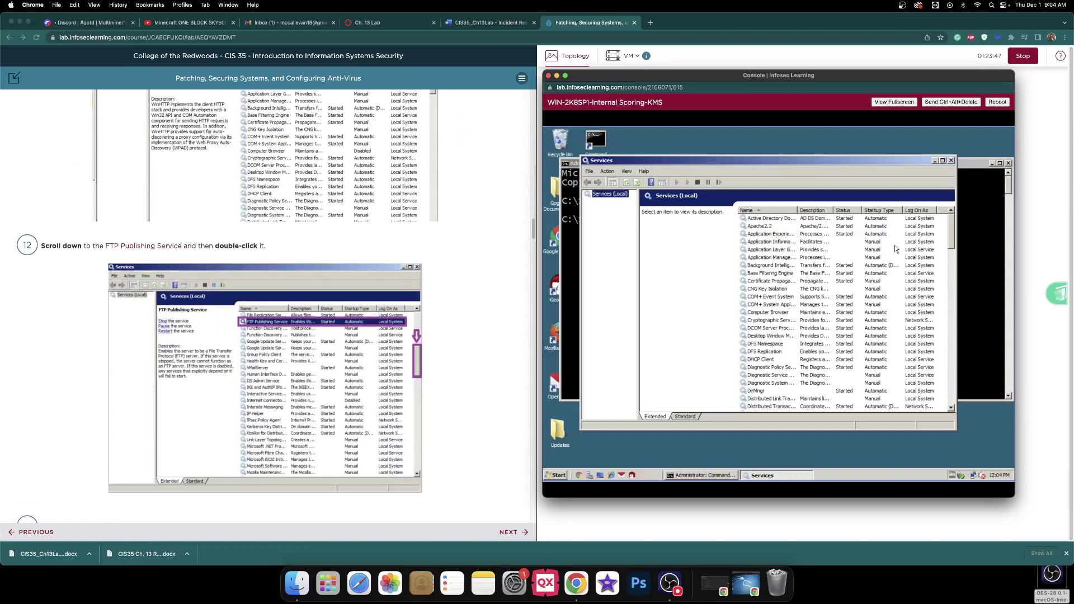
{"action": "left_click_drag", "start_coordinate": [952, 233], "coordinate": [952, 245]}
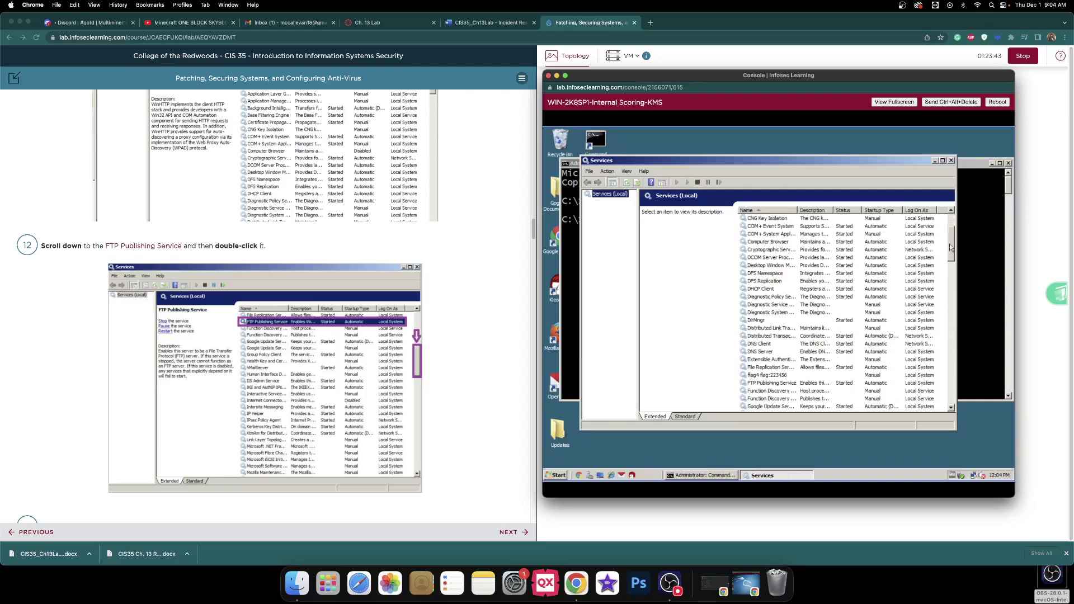
{"action": "left_click", "coordinate": [784, 384]}
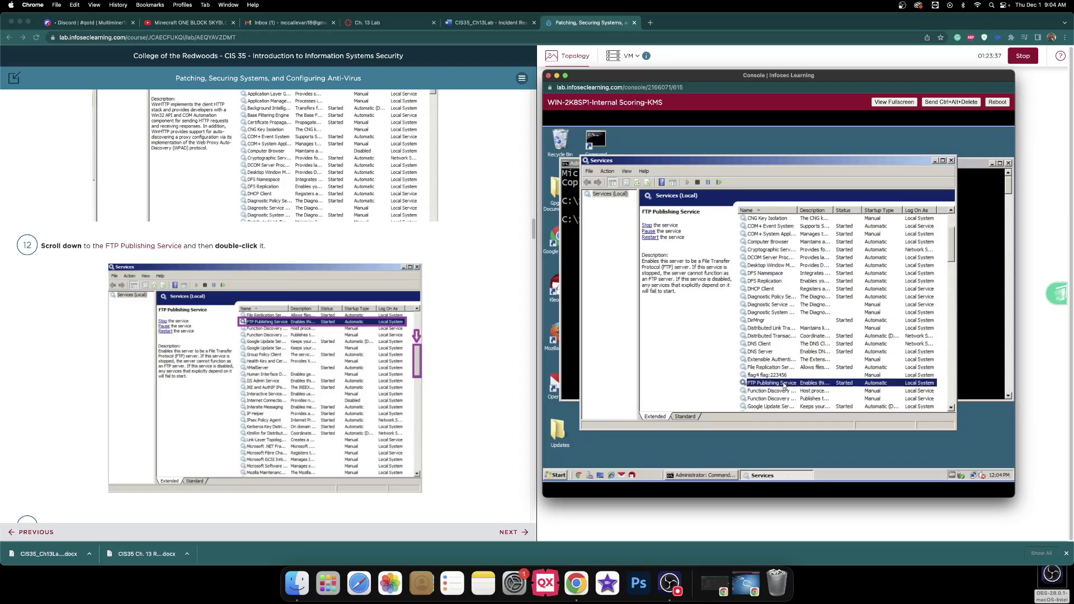
{"action": "double_click", "coordinate": [783, 385]}
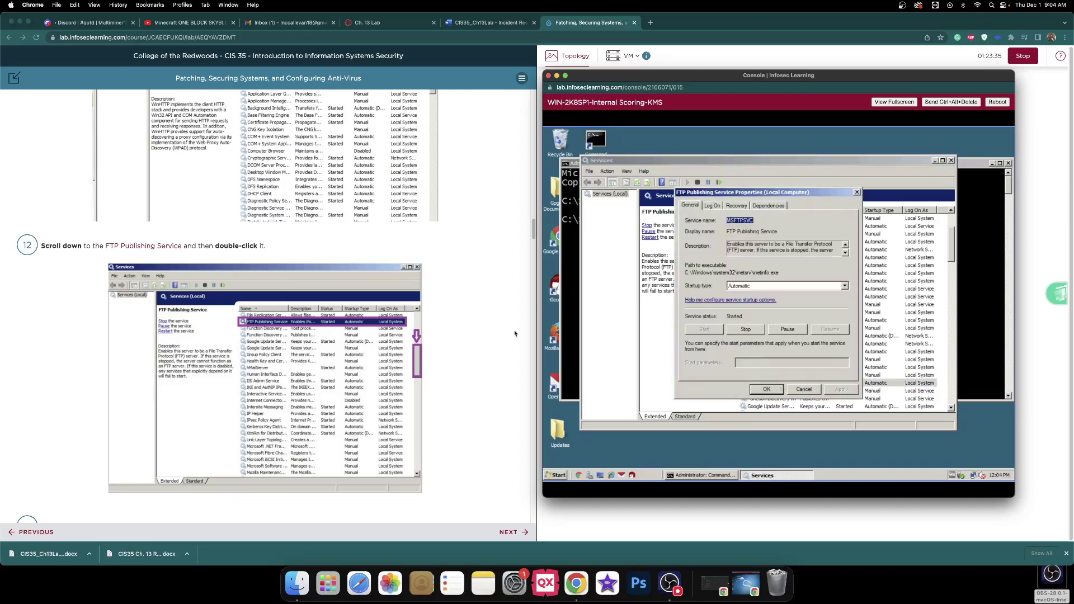
- Set FTP Publishing Service startup type to Disabled, apply it, and close with OK
{"action": "scroll", "coordinate": [446, 317], "scroll_direction": "down", "scroll_amount": 10}
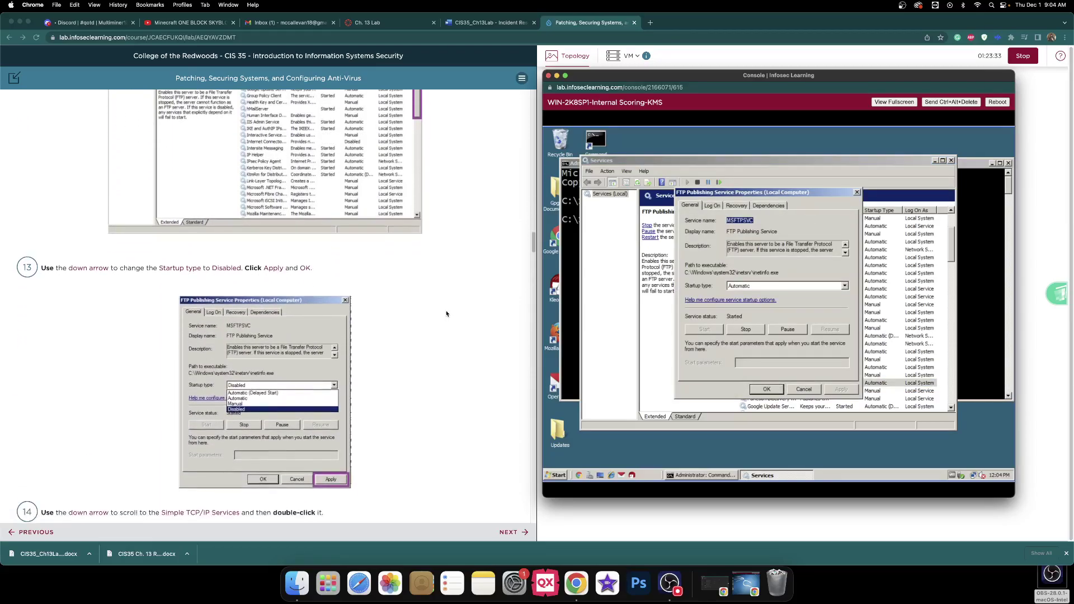
{"action": "left_click", "coordinate": [760, 288]}
{"action": "left_click", "coordinate": [761, 312]}
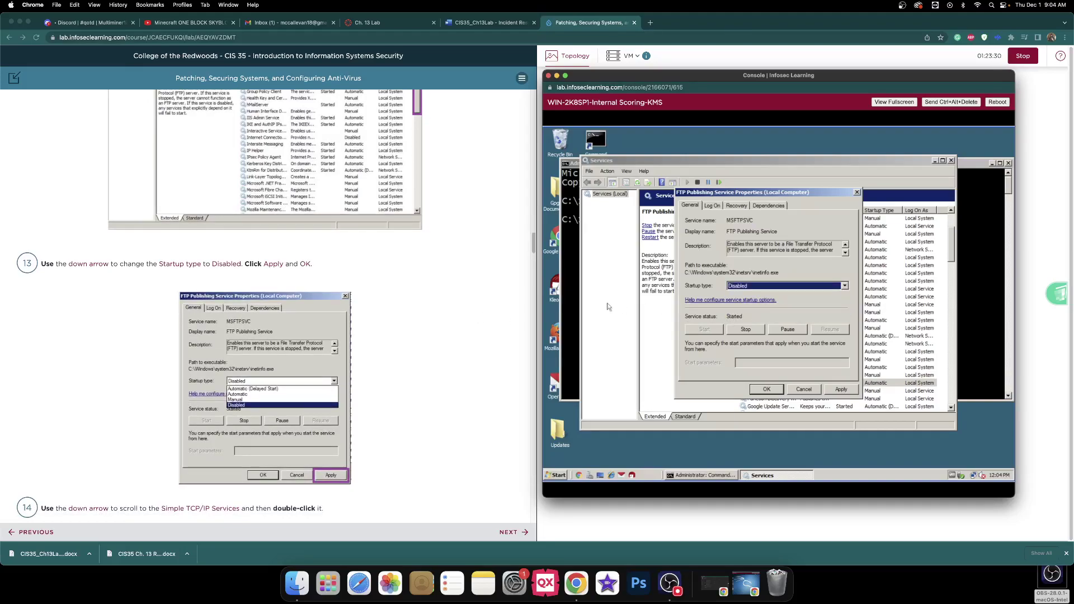
{"action": "scroll", "coordinate": [441, 286], "scroll_direction": "down", "scroll_amount": 5}
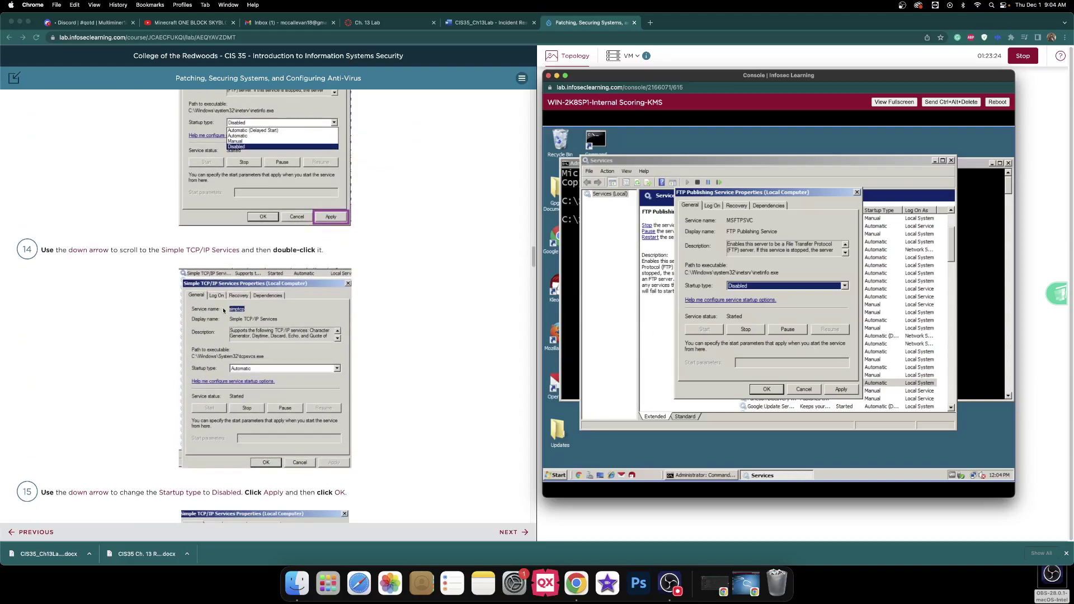
{"action": "left_click", "coordinate": [838, 389]}
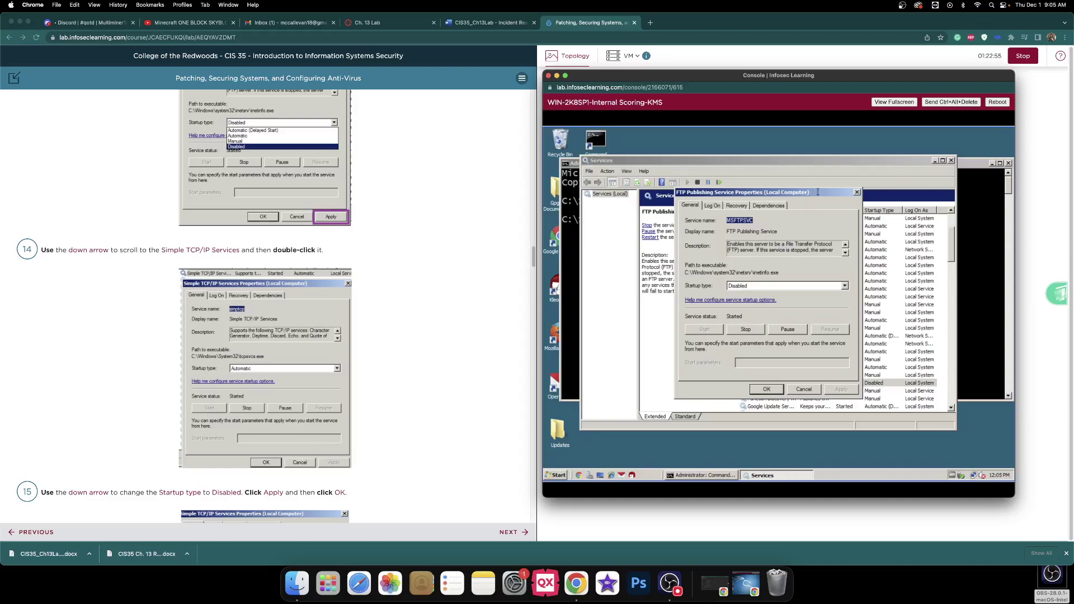
{"action": "left_click_drag", "start_coordinate": [818, 191], "coordinate": [689, 256]}
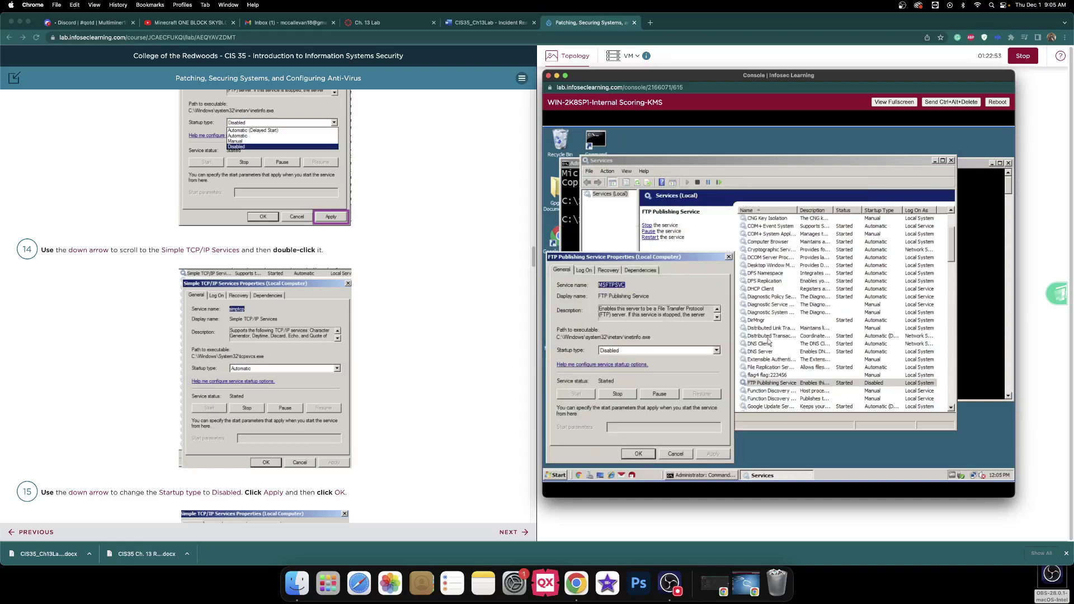
{"action": "left_click", "coordinate": [644, 455]}
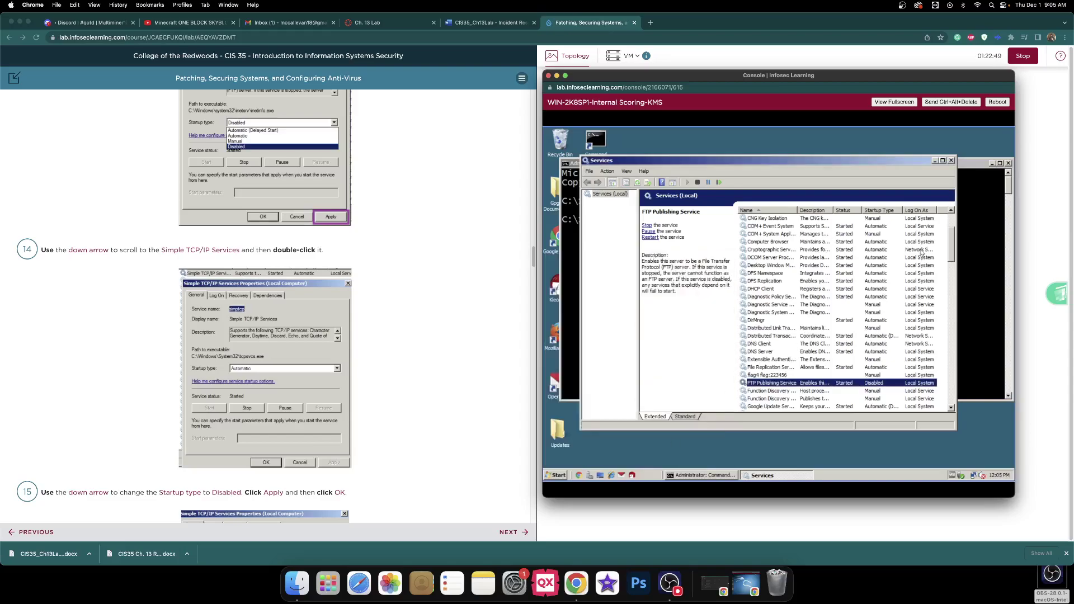
{"action": "left_click_drag", "start_coordinate": [951, 246], "coordinate": [945, 321]}
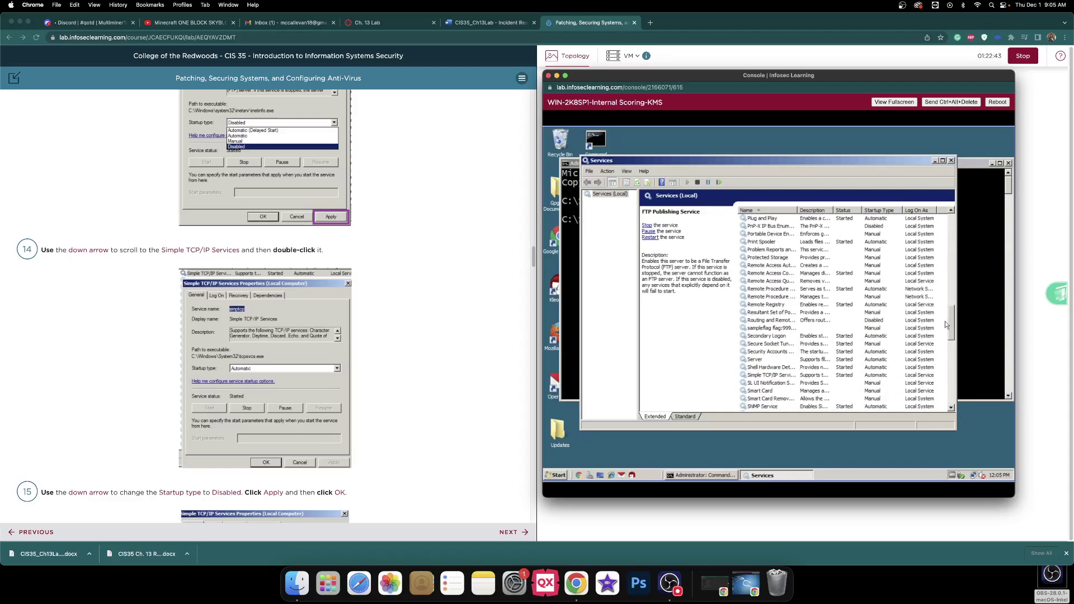
- Open Simple TCP/IP Services Properties and scroll through its description
{"action": "left_click", "coordinate": [778, 379]}
{"action": "double_click", "coordinate": [778, 379]}
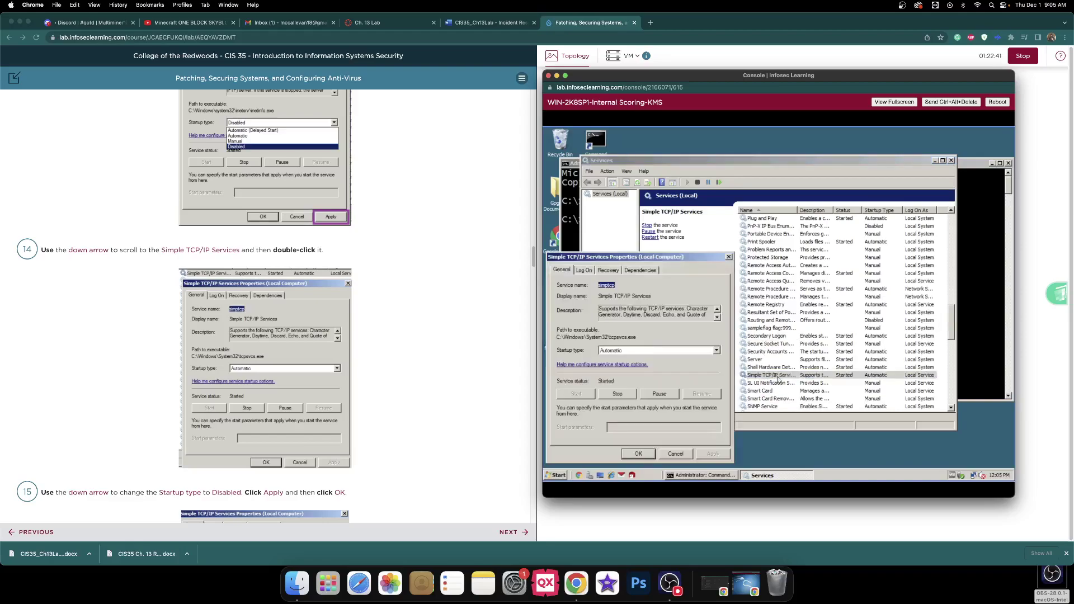
{"action": "left_click", "coordinate": [718, 318]}
{"action": "left_click", "coordinate": [717, 310]}
- Answer Step 14: supports character creator, daytime, discard, echo and quote of the day
{"action": "left_click", "coordinate": [485, 26]}
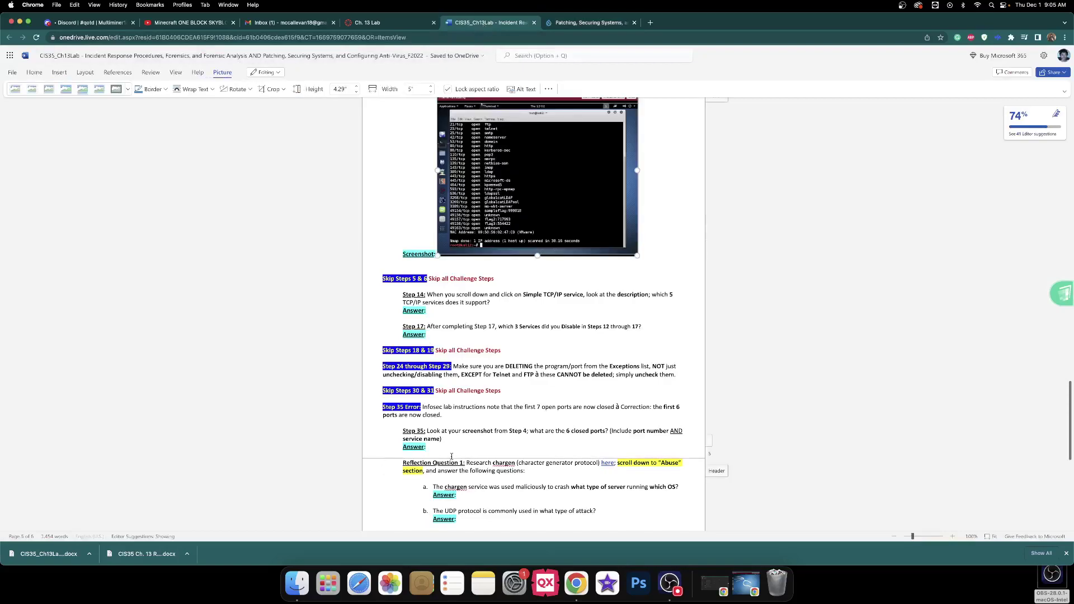
{"action": "type", "text": "suppor"}
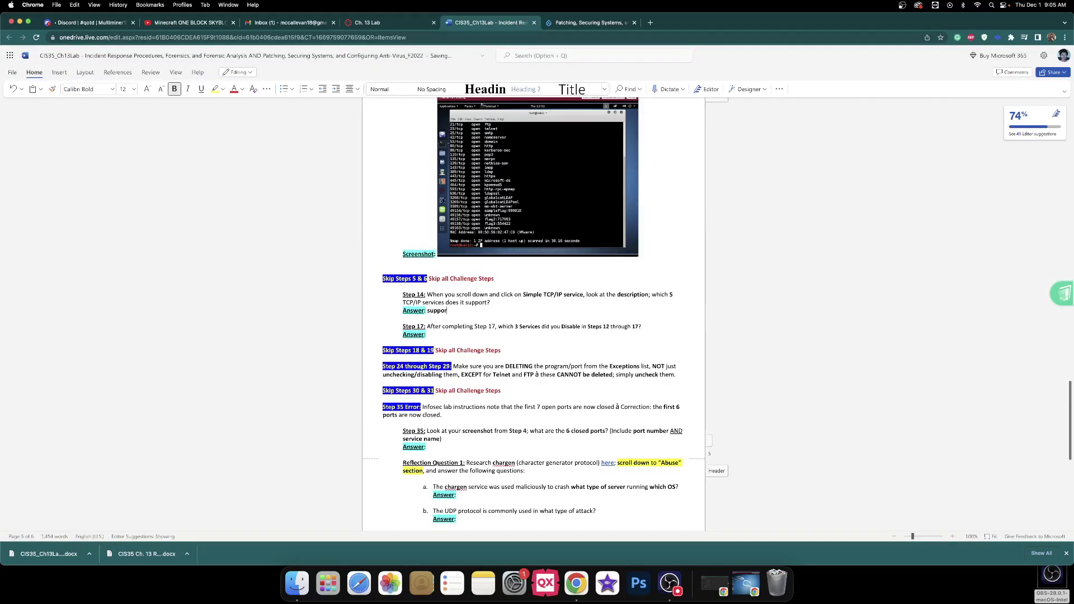
{"action": "type", "text": "ts character creator,"}
{"action": "left_click", "coordinate": [560, 22]}
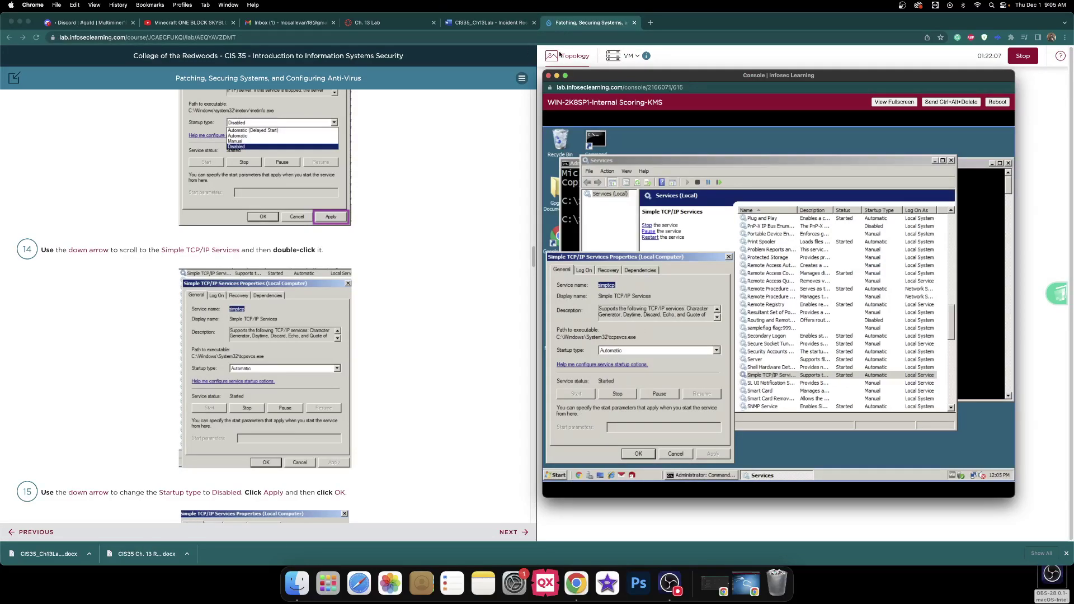
{"action": "left_click", "coordinate": [490, 23]}
{"action": "type", "text": "aytime"}
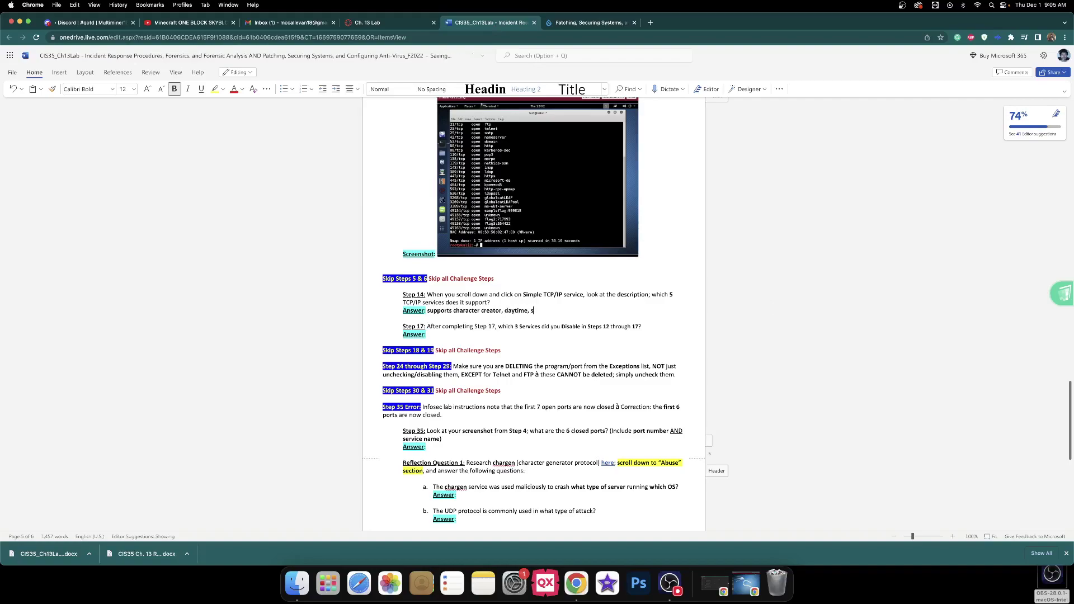
{"action": "type", "text": ", discard, echo and"}
{"action": "left_click", "coordinate": [587, 23]}
{"action": "left_click", "coordinate": [809, 301]}
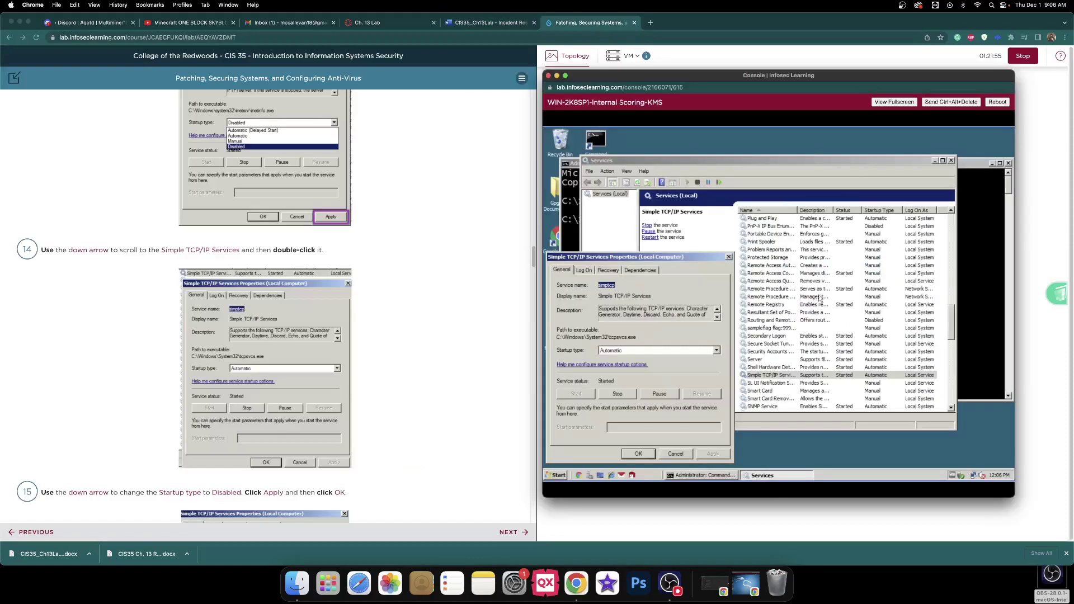
{"action": "left_click", "coordinate": [717, 317]}
{"action": "left_click", "coordinate": [515, 23]}
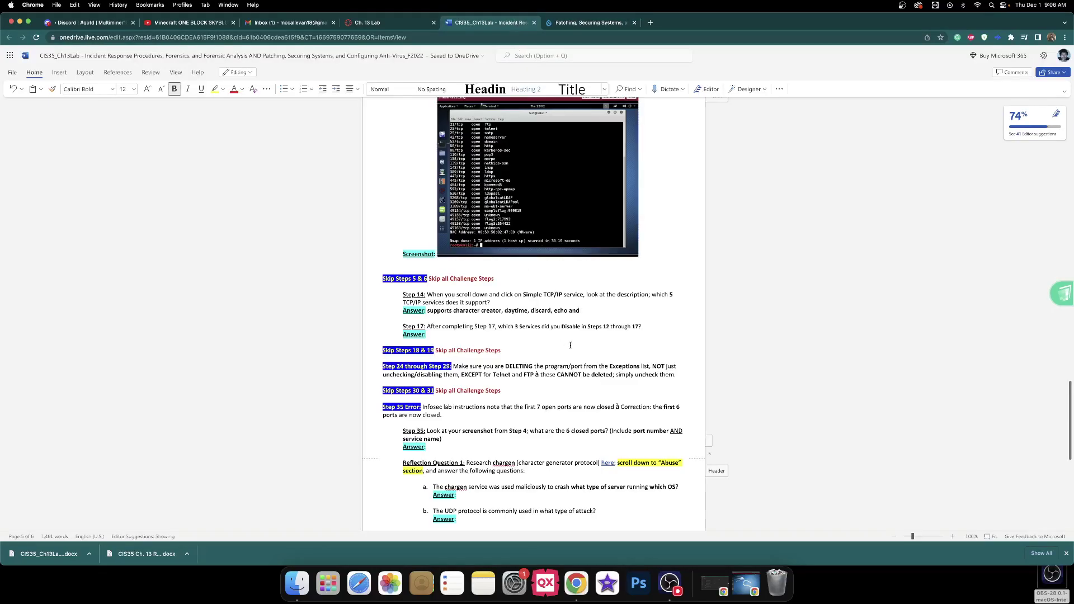
{"action": "type", "text": "quote of the day."}
{"action": "left_click", "coordinate": [571, 26]}
- Set Simple TCP/IP Services startup type to Disabled, apply it, and close with OK
{"action": "left_click", "coordinate": [806, 309]}
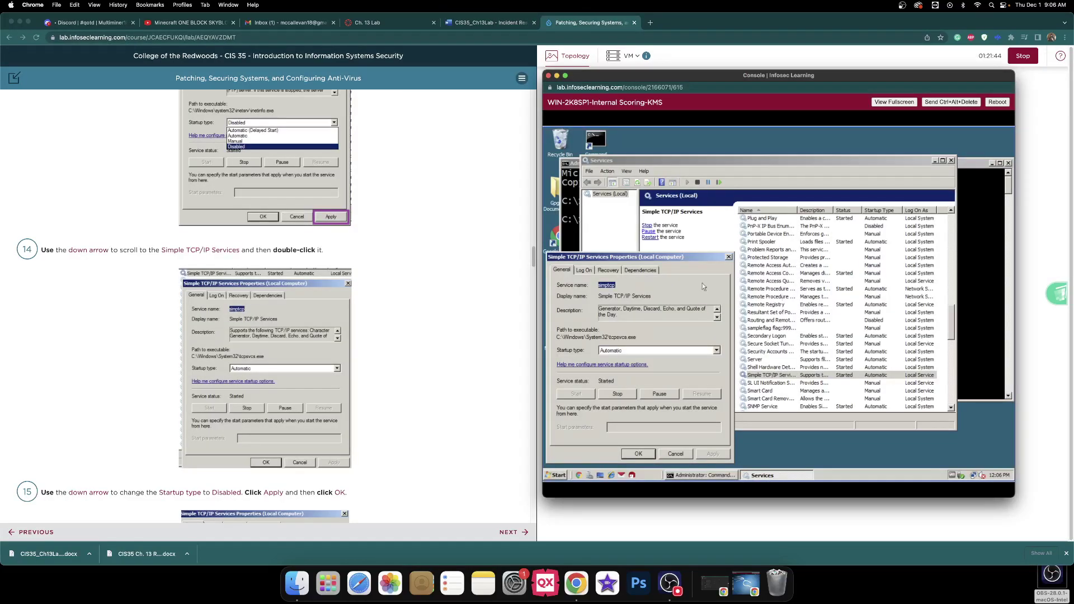
{"action": "scroll", "coordinate": [214, 253], "scroll_direction": "down", "scroll_amount": 5}
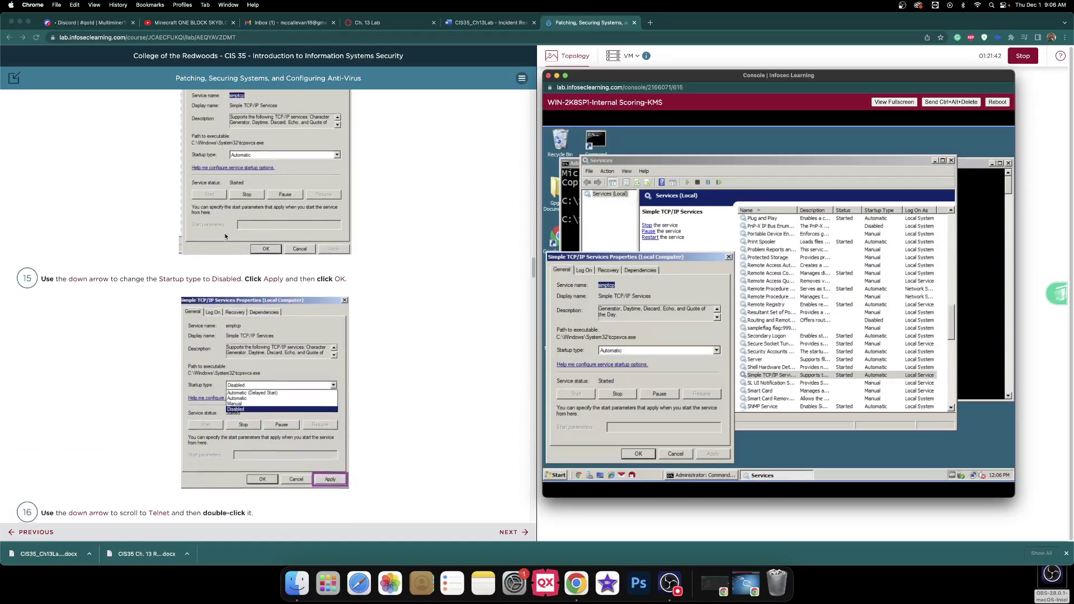
{"action": "left_click", "coordinate": [675, 351]}
{"action": "left_click", "coordinate": [647, 377]}
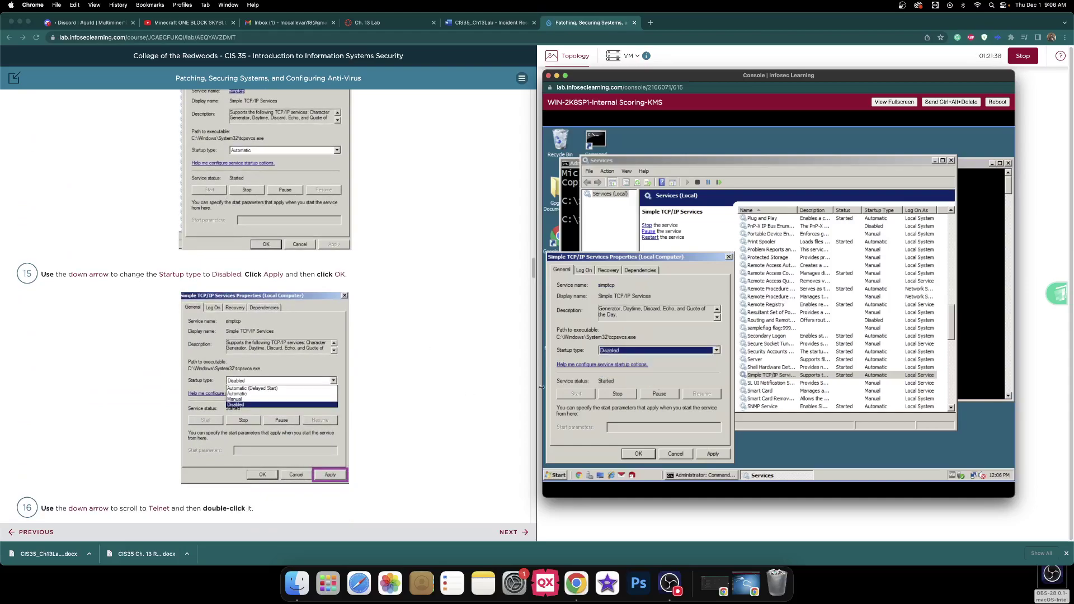
{"action": "left_click", "coordinate": [711, 454]}
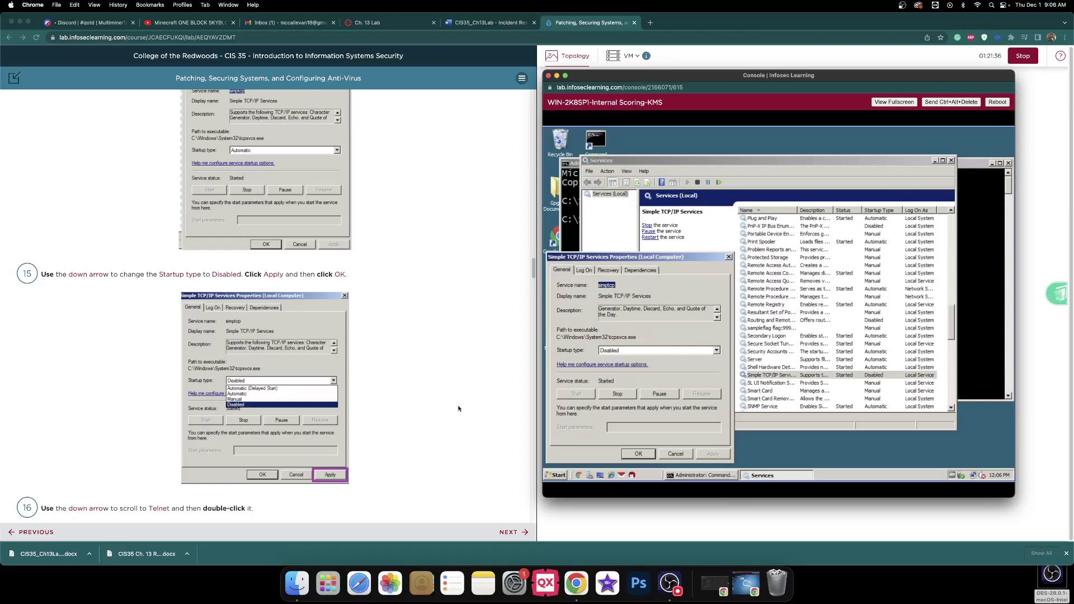
{"action": "scroll", "coordinate": [460, 411], "scroll_direction": "down", "scroll_amount": 5}
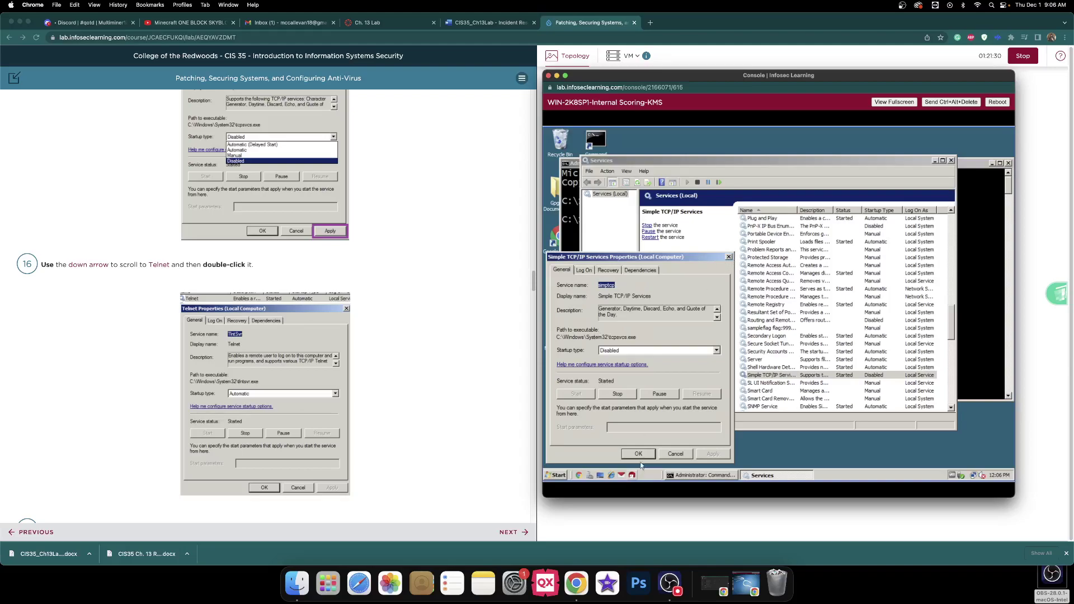
{"action": "left_click", "coordinate": [637, 454]}
{"action": "scroll", "coordinate": [779, 358], "scroll_direction": "down", "scroll_amount": 10}
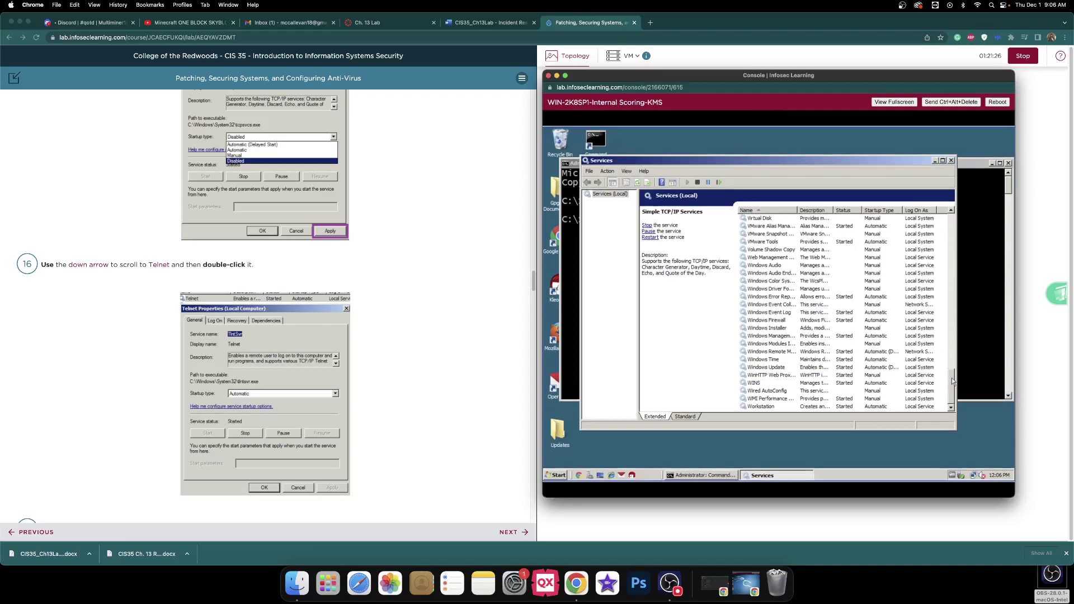
- Open the Telnet service Properties from the Services list
{"action": "left_click_drag", "start_coordinate": [953, 380], "coordinate": [949, 353]}
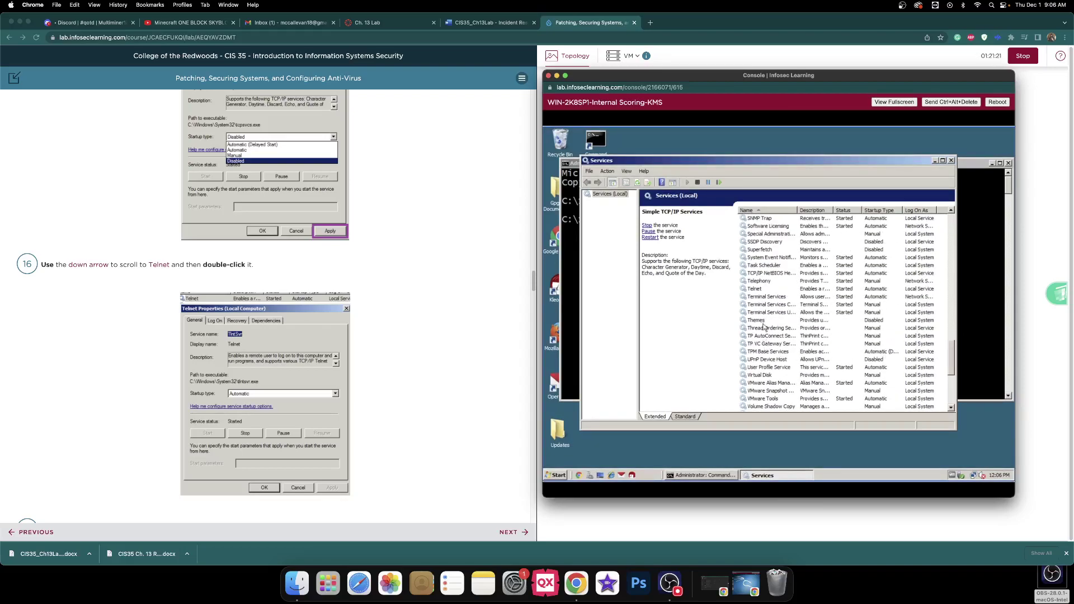
{"action": "double_click", "coordinate": [763, 291]}
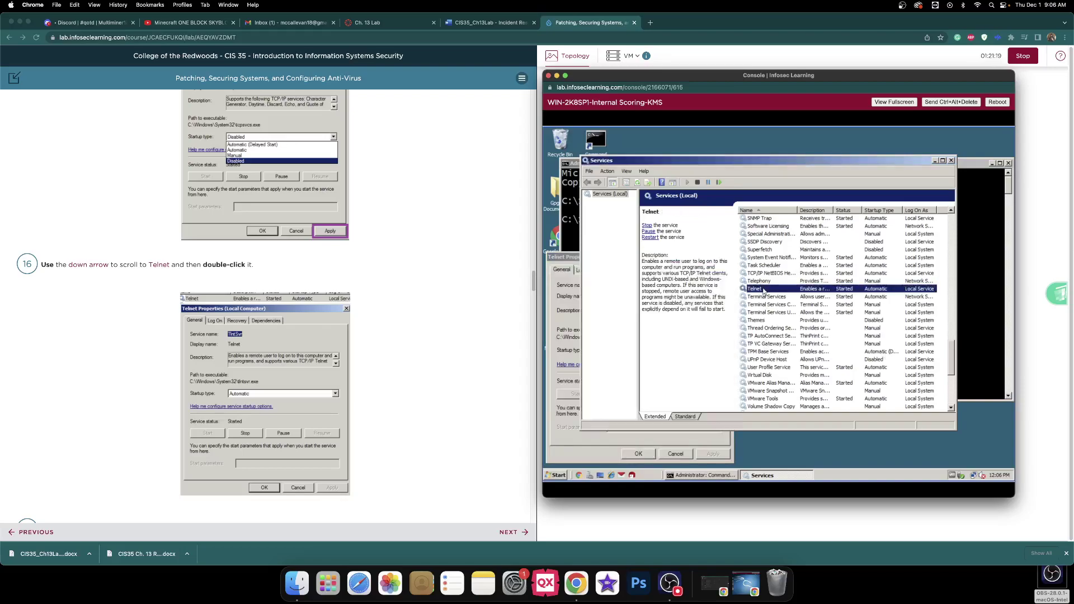
{"action": "left_click", "coordinate": [567, 260]}
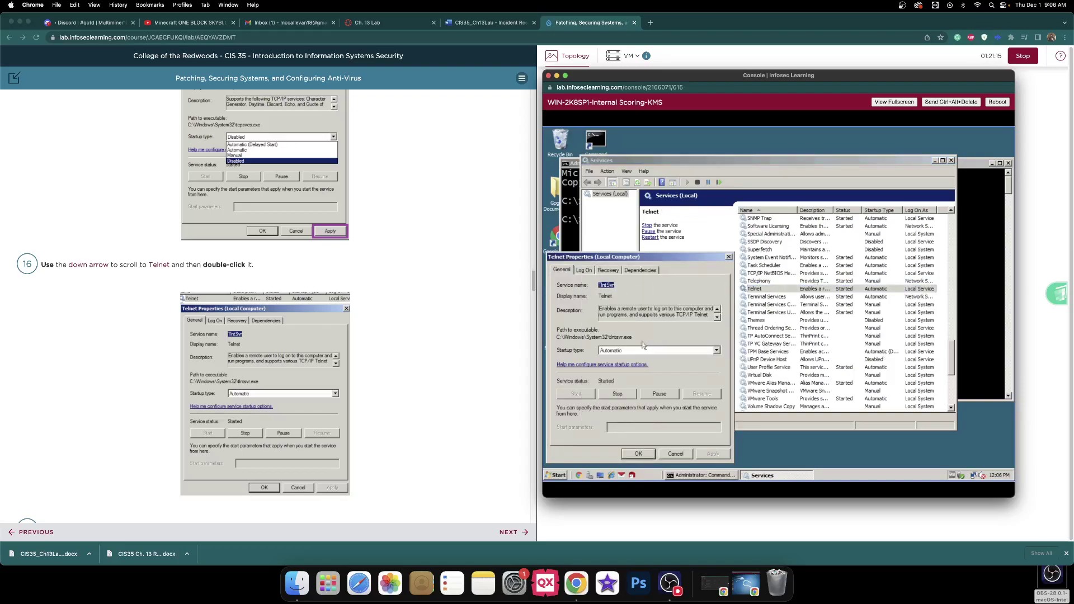
{"action": "scroll", "coordinate": [465, 275], "scroll_direction": "down", "scroll_amount": 1}
{"action": "scroll", "coordinate": [465, 275], "scroll_direction": "down", "scroll_amount": 3}
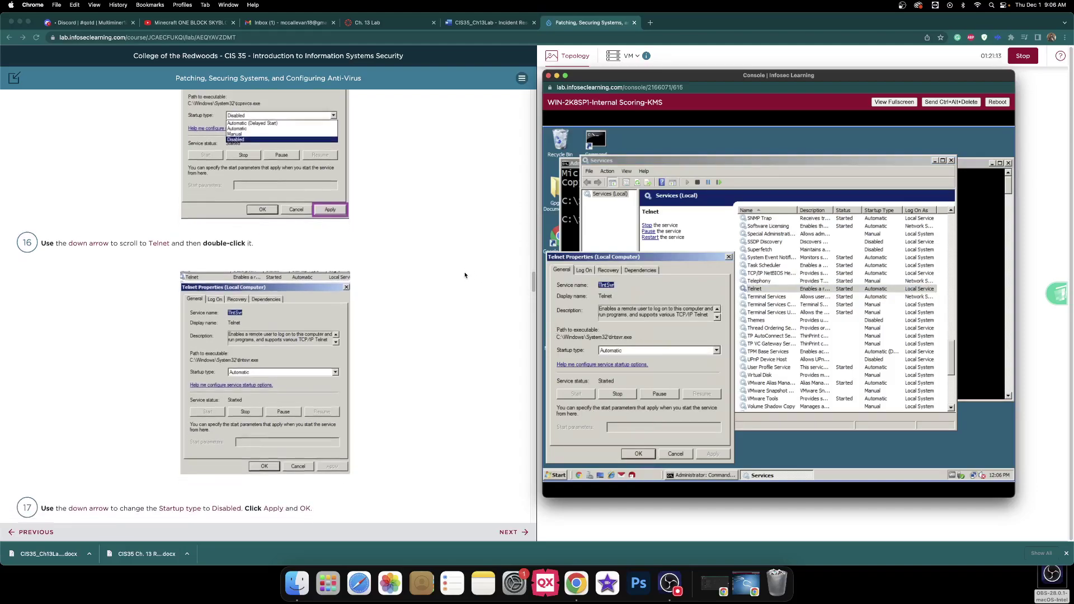
{"action": "scroll", "coordinate": [463, 271], "scroll_direction": "down", "scroll_amount": 5}
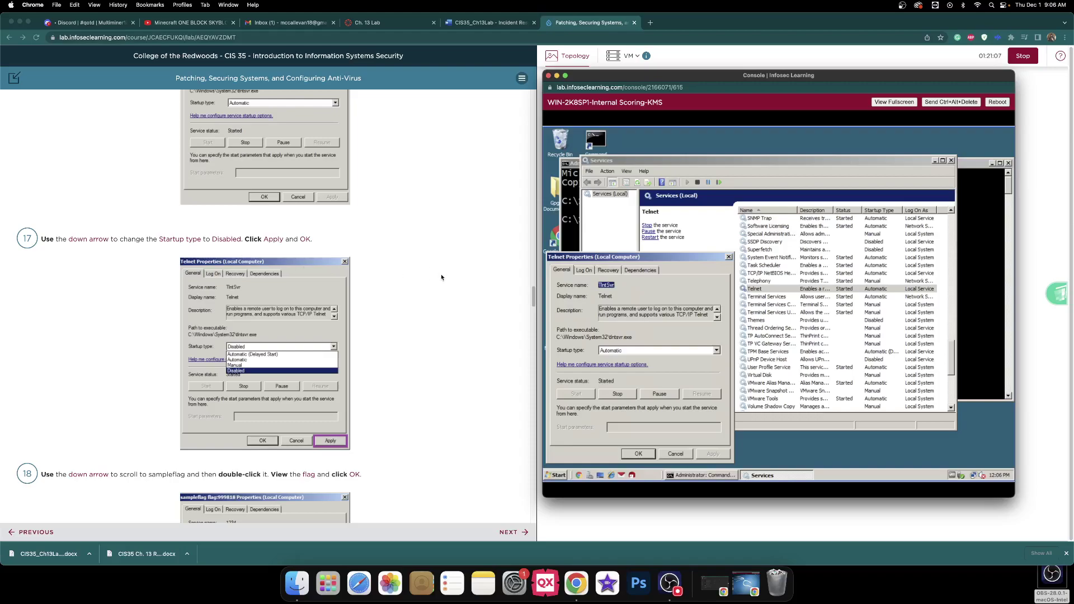
- Set Telnet's startup type to Disabled and apply the change
{"action": "left_click", "coordinate": [661, 351]}
{"action": "left_click", "coordinate": [640, 373]}
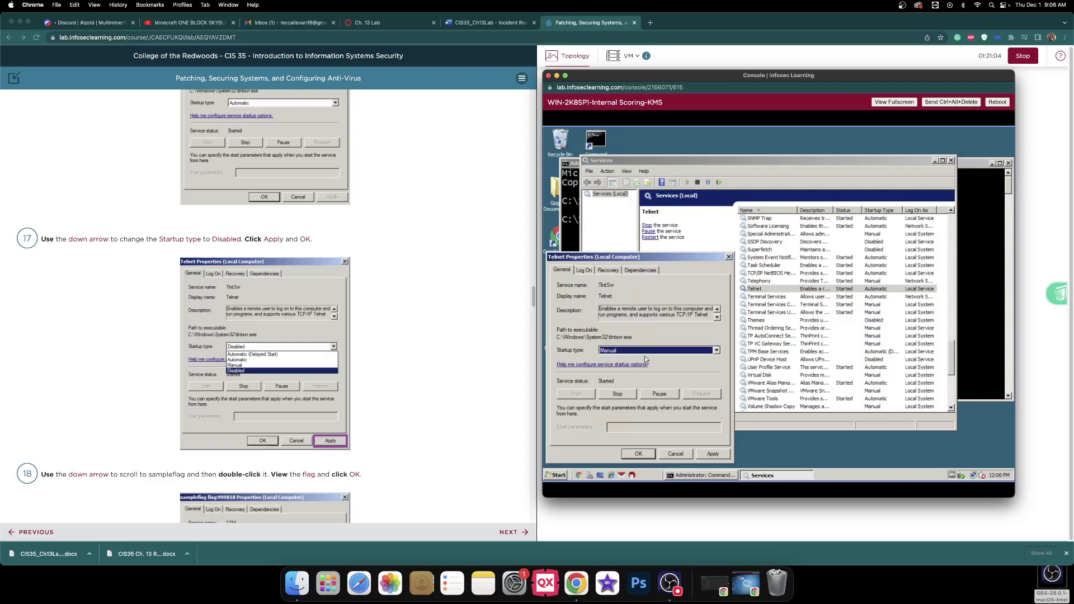
{"action": "left_click", "coordinate": [639, 377]}
{"action": "left_click", "coordinate": [487, 22]}
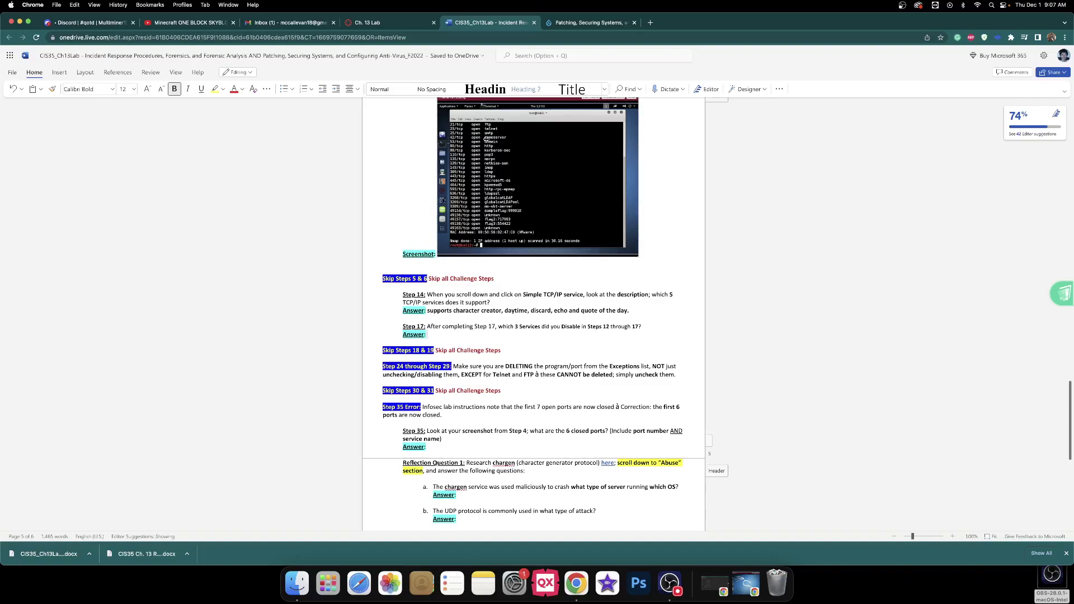
{"action": "left_click", "coordinate": [613, 23]}
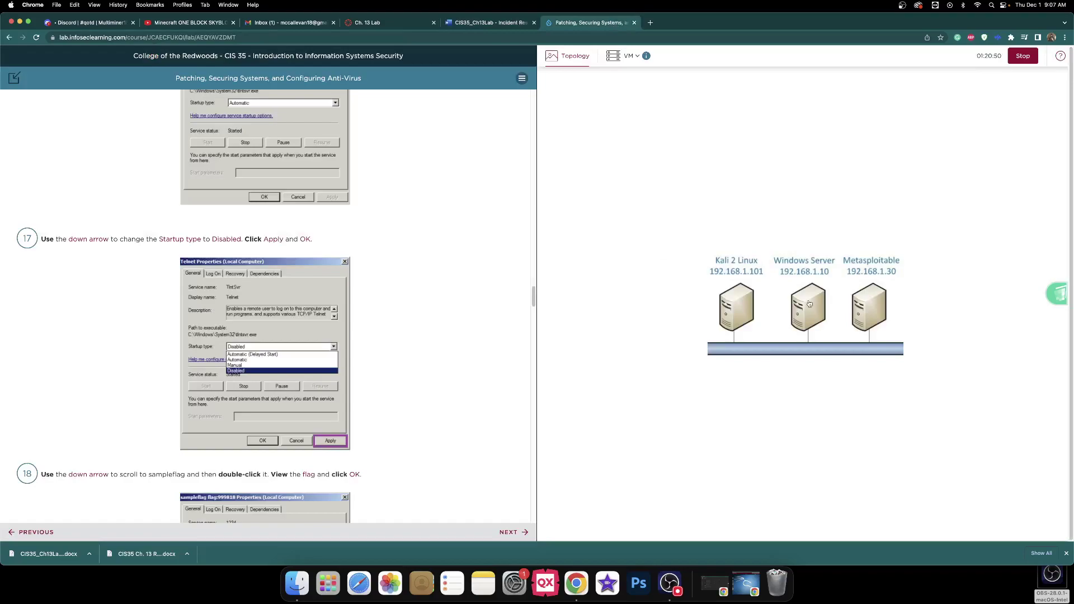
{"action": "left_click", "coordinate": [807, 305]}
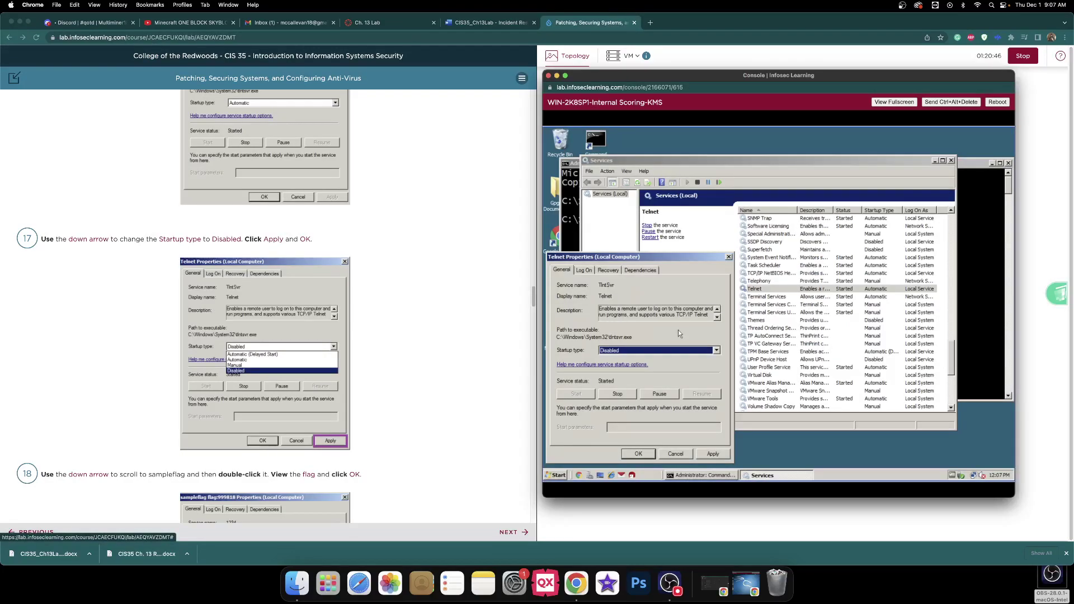
{"action": "left_click", "coordinate": [713, 454]}
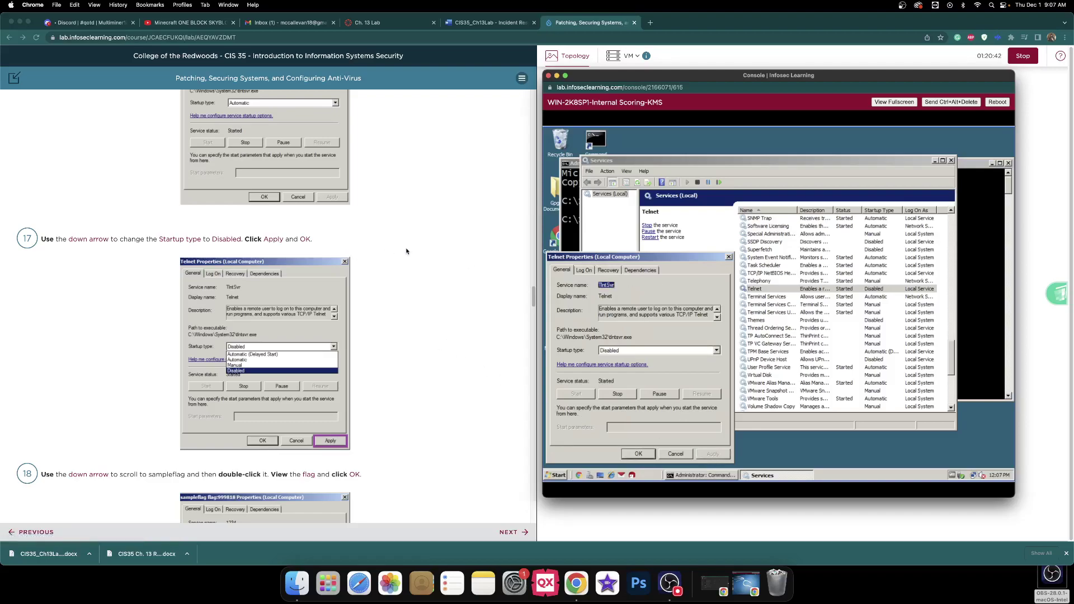
{"action": "left_click", "coordinate": [406, 251]}
{"action": "scroll", "coordinate": [401, 252], "scroll_direction": "up", "scroll_amount": 8}
{"action": "scroll", "coordinate": [379, 255], "scroll_direction": "up", "scroll_amount": 1}
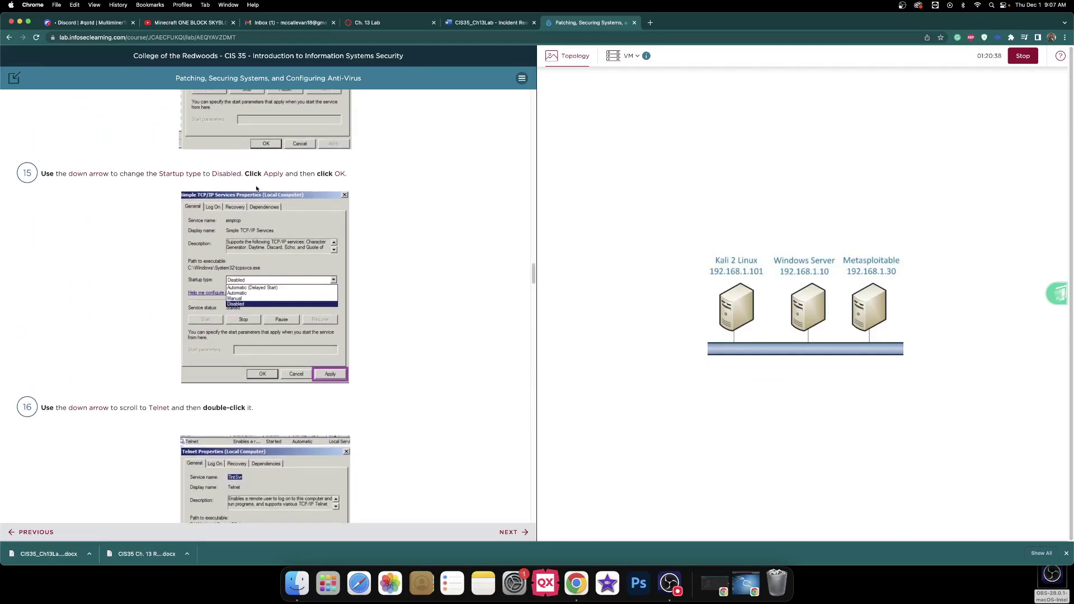
- Copy 'FTP Publishing Service' from the lab steps into the Step 17 answer, followed by a comma
{"action": "scroll", "coordinate": [281, 184], "scroll_direction": "up", "scroll_amount": 8}
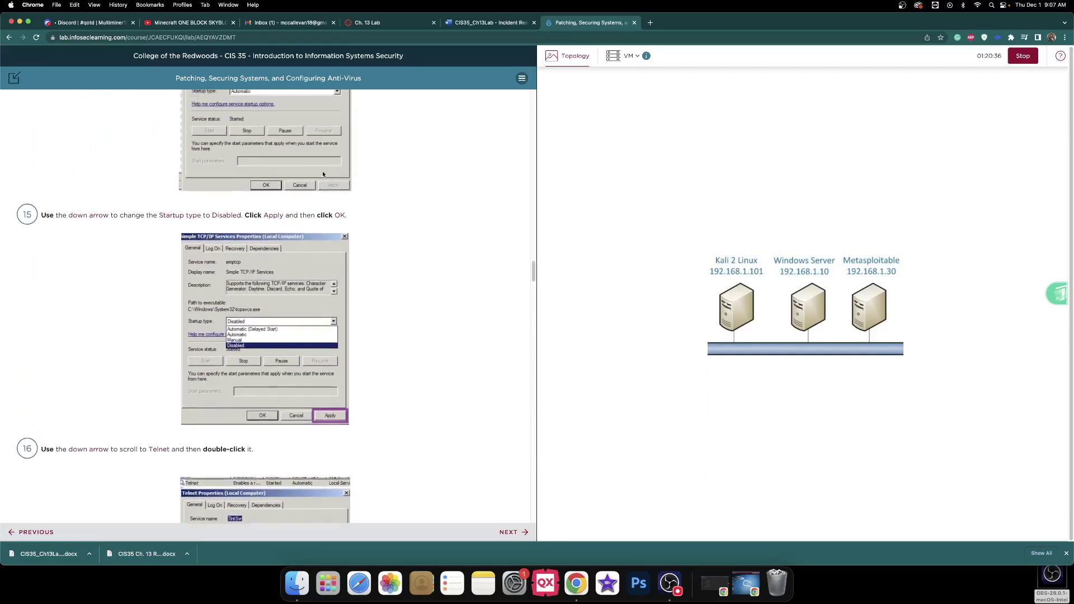
{"action": "scroll", "coordinate": [322, 170], "scroll_direction": "up", "scroll_amount": 20}
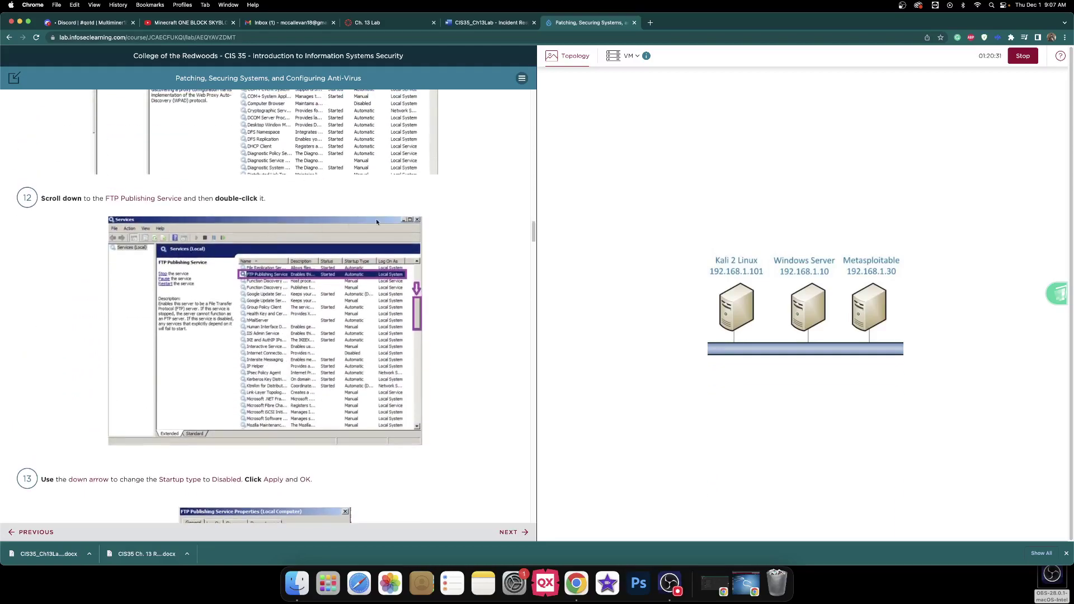
{"action": "left_click_drag", "start_coordinate": [105, 198], "coordinate": [180, 200]}
{"action": "key", "text": "super+c"}
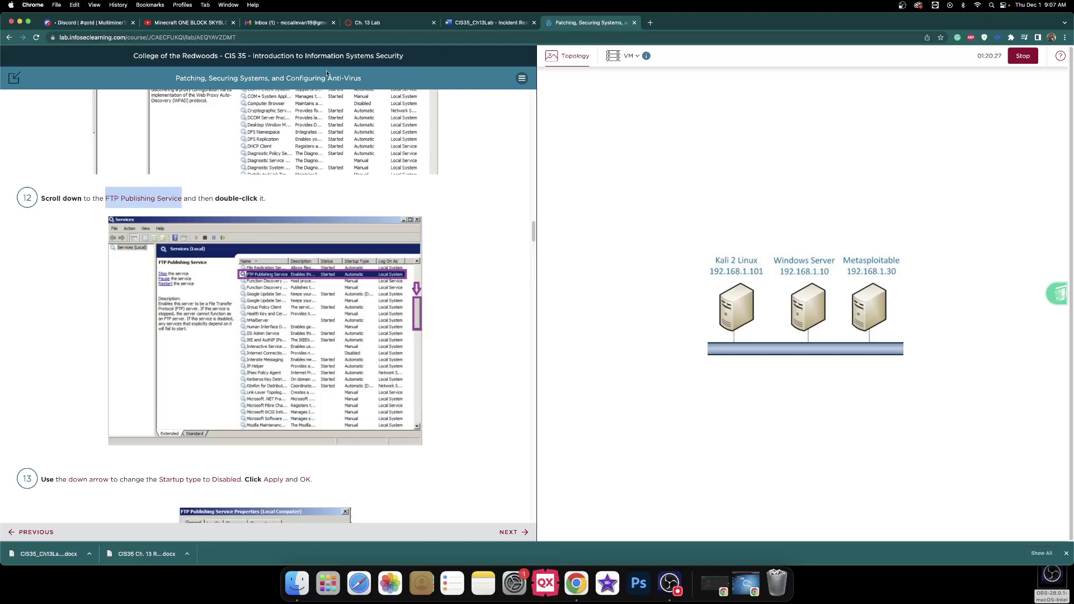
{"action": "left_click", "coordinate": [486, 22]}
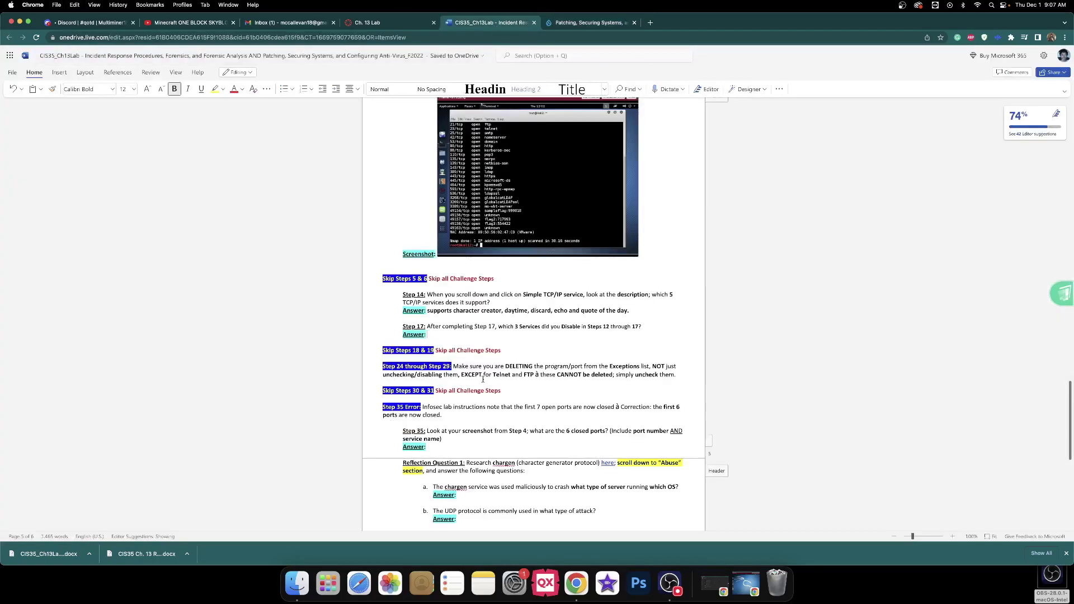
{"action": "key", "text": "super+v"}
{"action": "type", "text": ","}
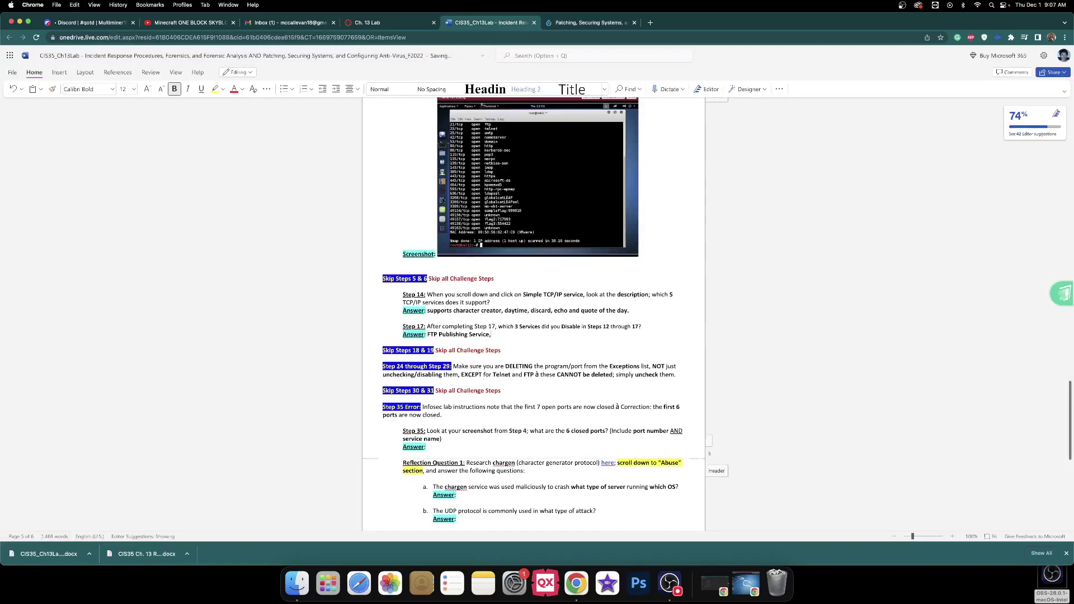
- Add 'Simple TCP/IP Services, and' to the Step 17 answer from the lab steps
{"action": "left_click", "coordinate": [588, 22]}
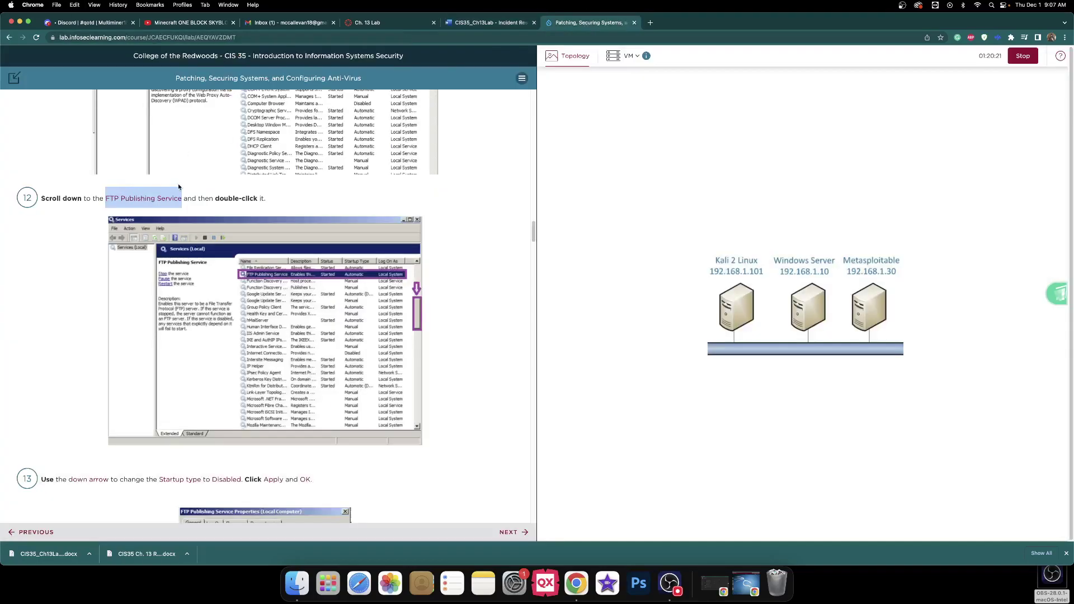
{"action": "scroll", "coordinate": [177, 190], "scroll_direction": "down", "scroll_amount": 5}
{"action": "scroll", "coordinate": [177, 193], "scroll_direction": "down", "scroll_amount": 3}
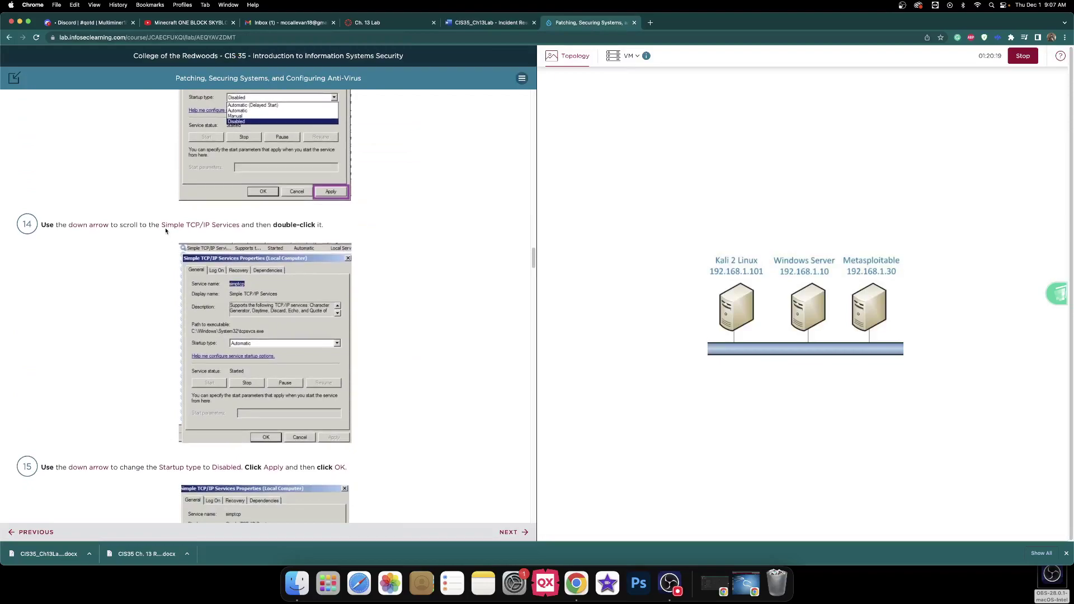
{"action": "left_click_drag", "start_coordinate": [162, 225], "coordinate": [239, 226]}
{"action": "key", "text": "super+c"}
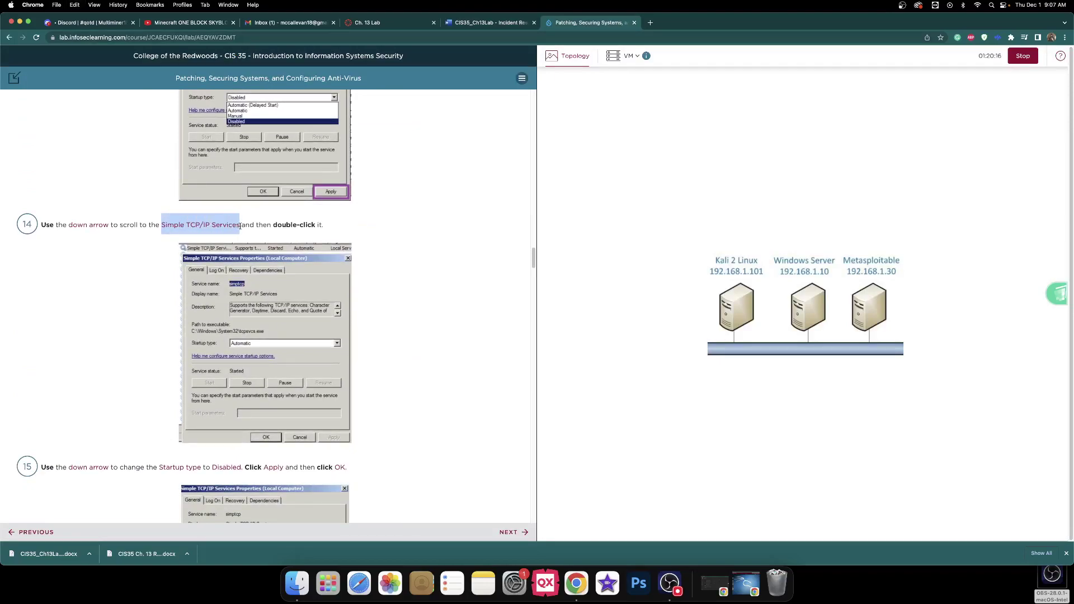
{"action": "left_click", "coordinate": [487, 23]}
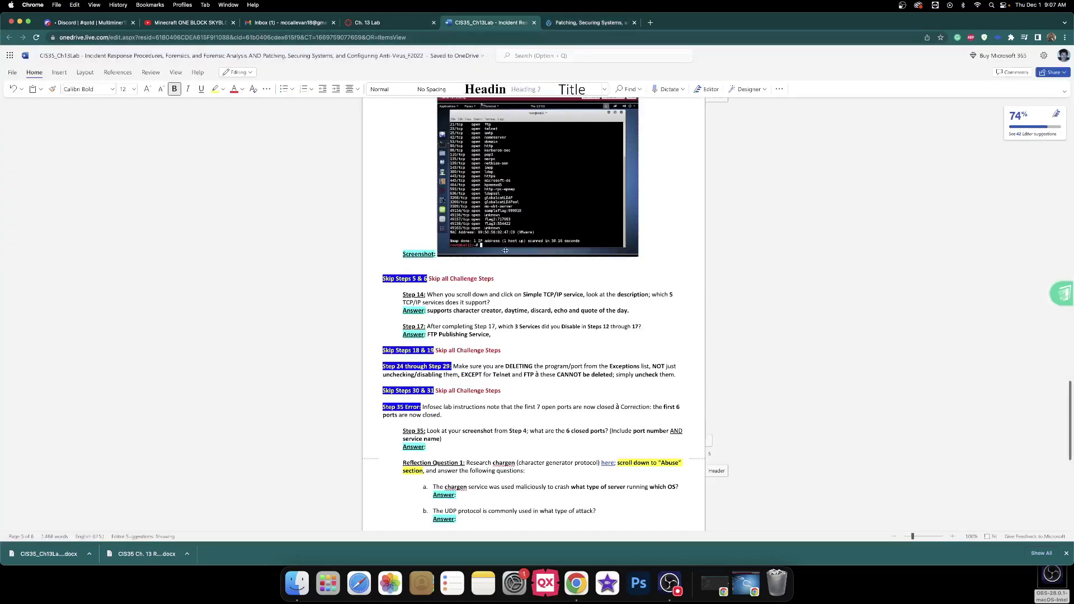
{"action": "key", "text": "super+v"}
{"action": "type", "text": ", and"}
- Finish the Step 17 answer with Telnet, then go back to the lab tab
{"action": "left_click", "coordinate": [568, 21]}
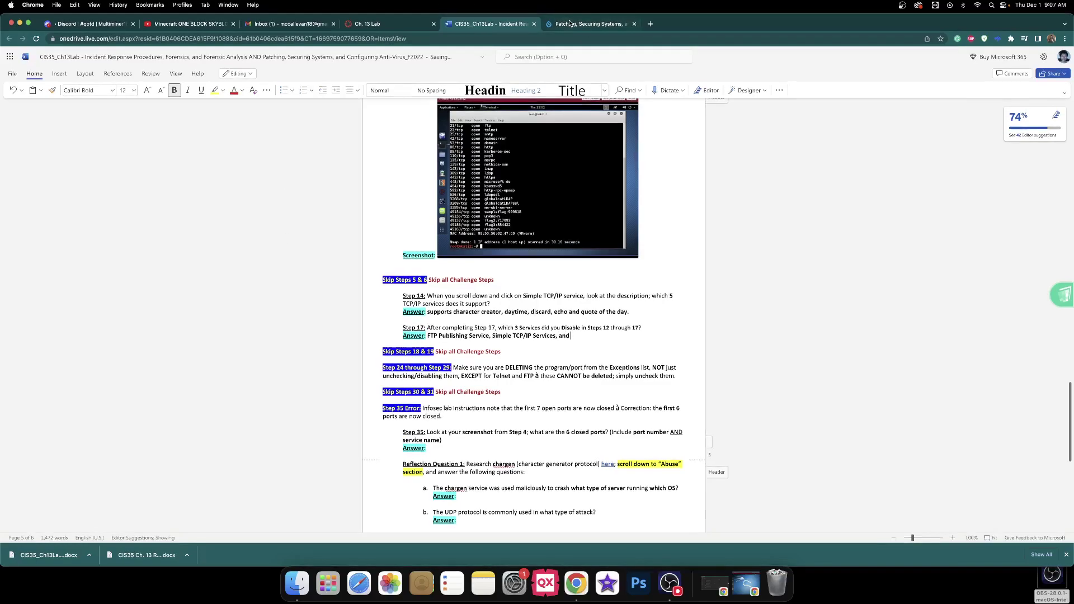
{"action": "scroll", "coordinate": [180, 185], "scroll_direction": "down", "scroll_amount": 10}
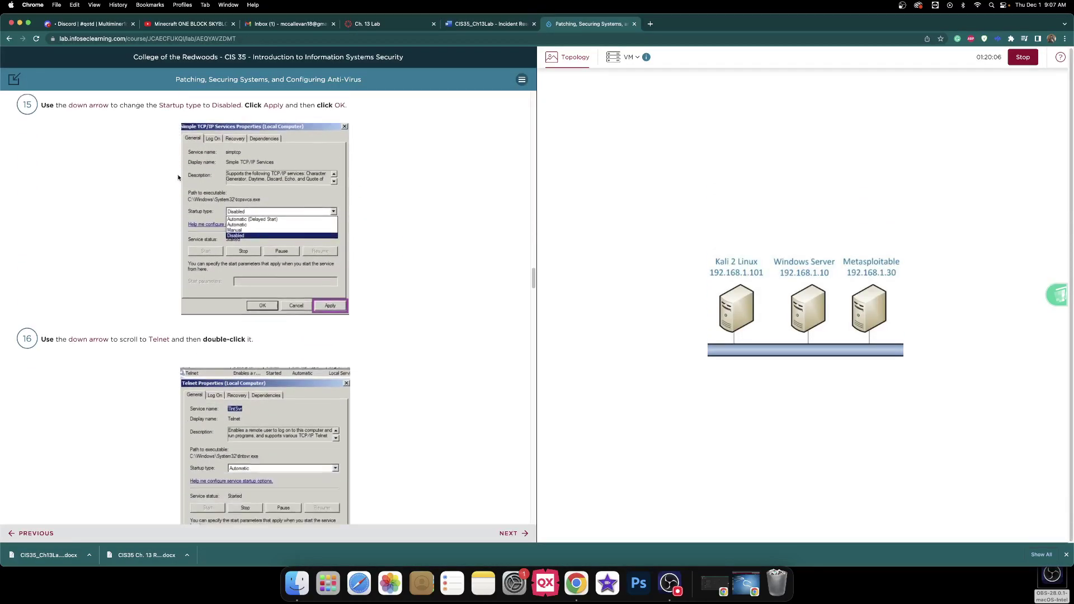
{"action": "left_click", "coordinate": [482, 26]}
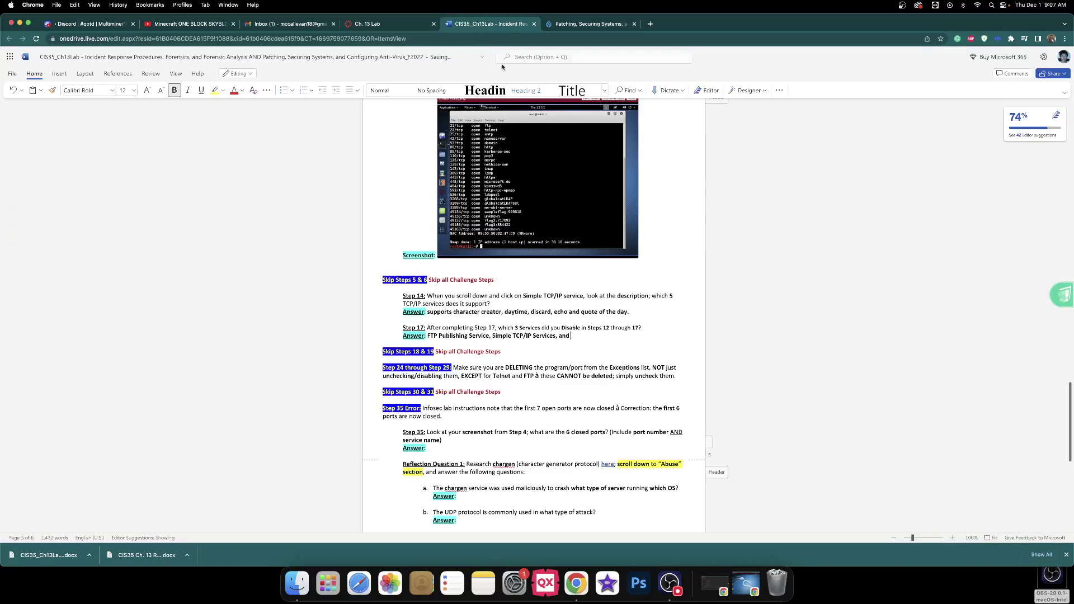
{"action": "type", "text": "Telnet"}
{"action": "left_click", "coordinate": [556, 382]}
{"action": "scroll", "coordinate": [565, 368], "scroll_direction": "down", "scroll_amount": 5}
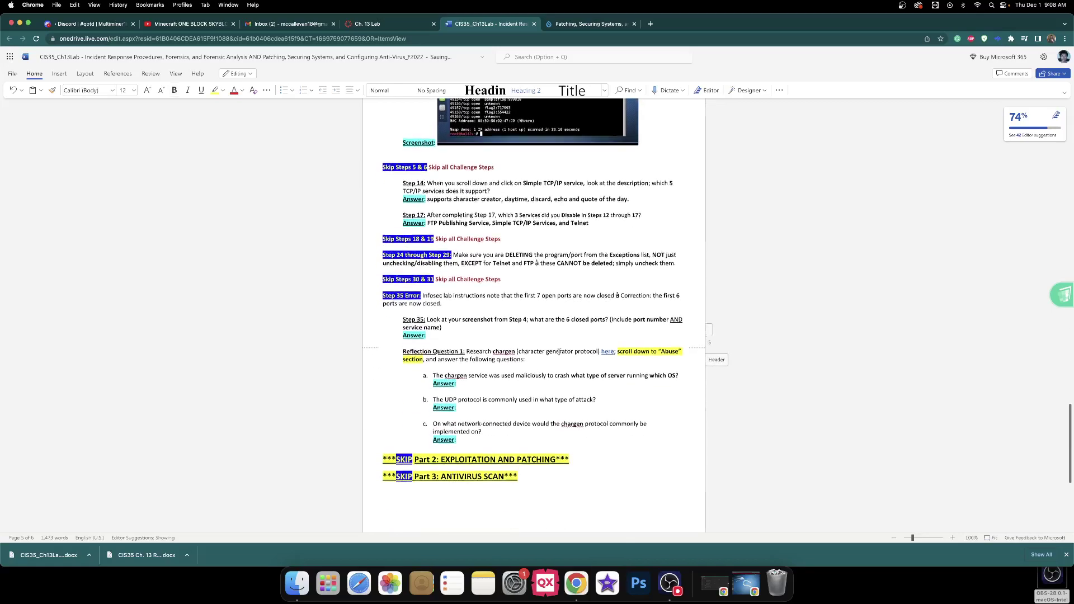
{"action": "left_click", "coordinate": [448, 331]}
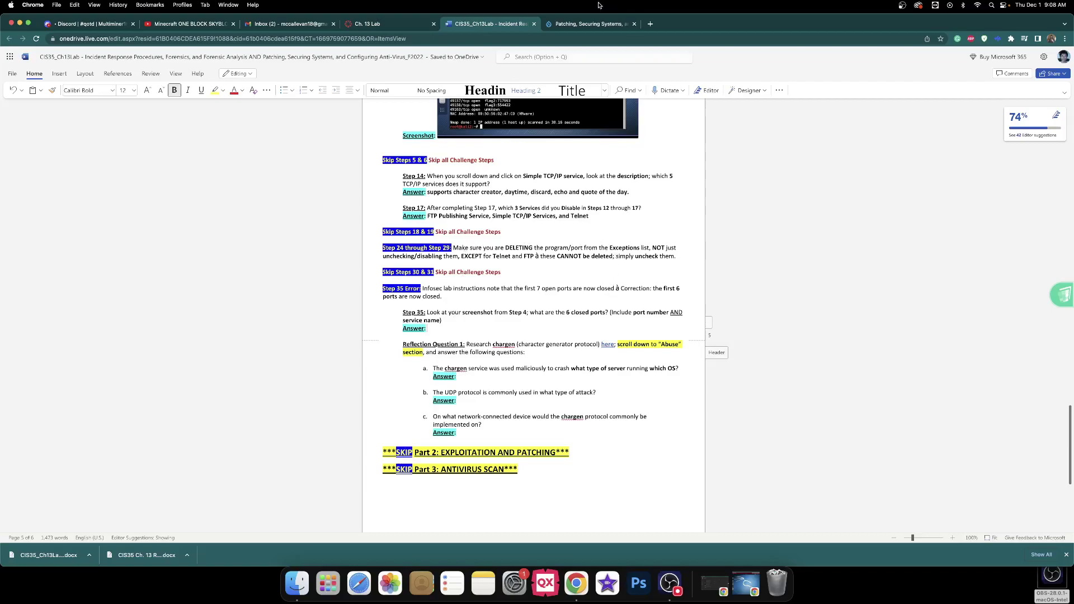
{"action": "left_click", "coordinate": [582, 23]}
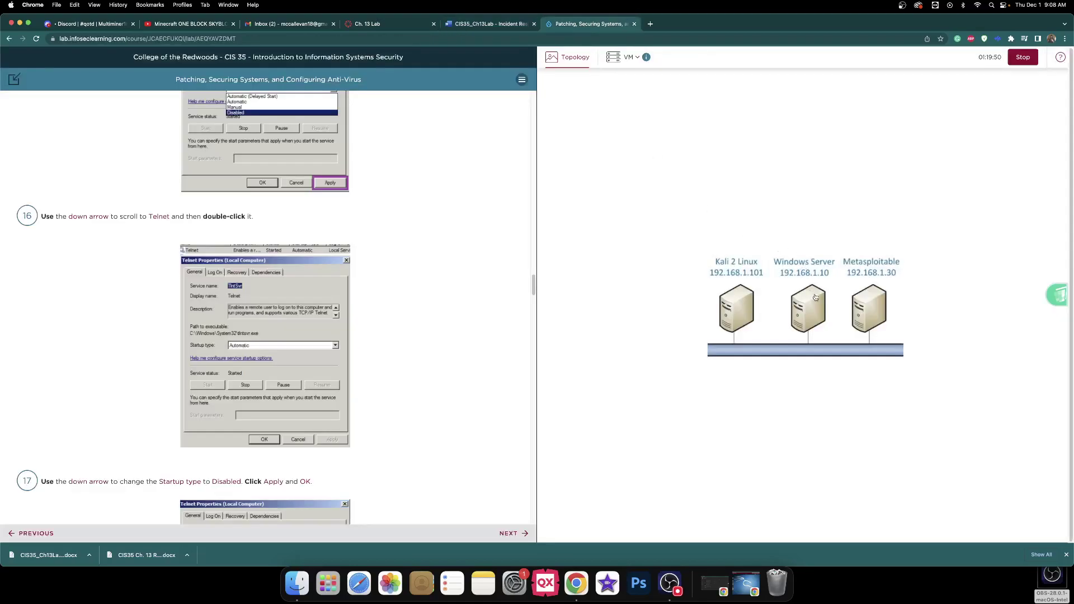
- Close Telnet Properties with OK and open the Services console's File menu to exit
{"action": "left_click", "coordinate": [811, 295]}
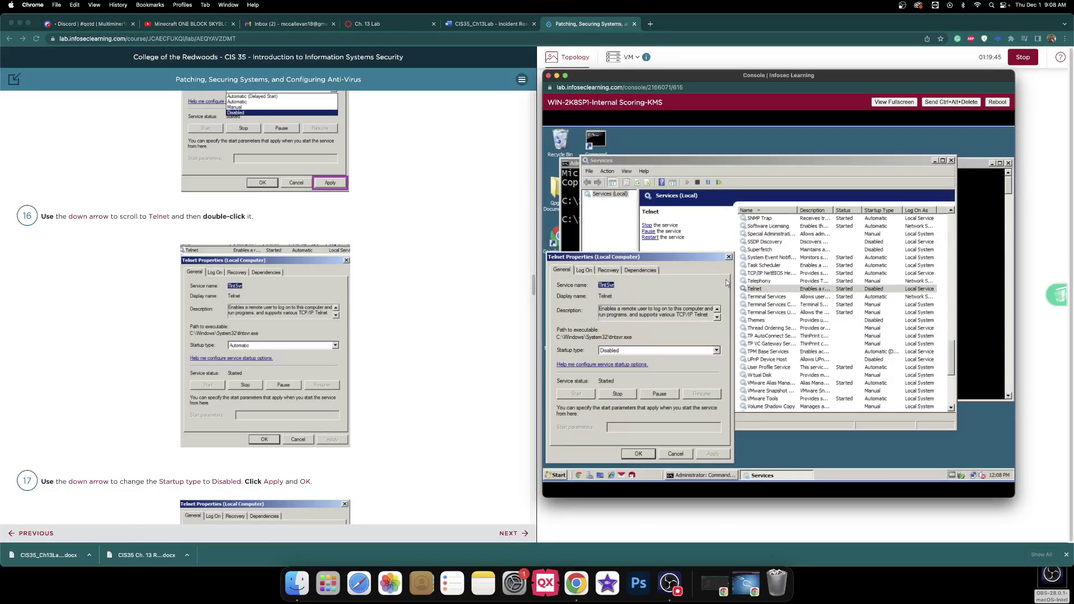
{"action": "left_click", "coordinate": [637, 454]}
{"action": "scroll", "coordinate": [456, 363], "scroll_direction": "down", "scroll_amount": 3}
{"action": "scroll", "coordinate": [453, 352], "scroll_direction": "down", "scroll_amount": 15}
{"action": "scroll", "coordinate": [452, 349], "scroll_direction": "down", "scroll_amount": 8}
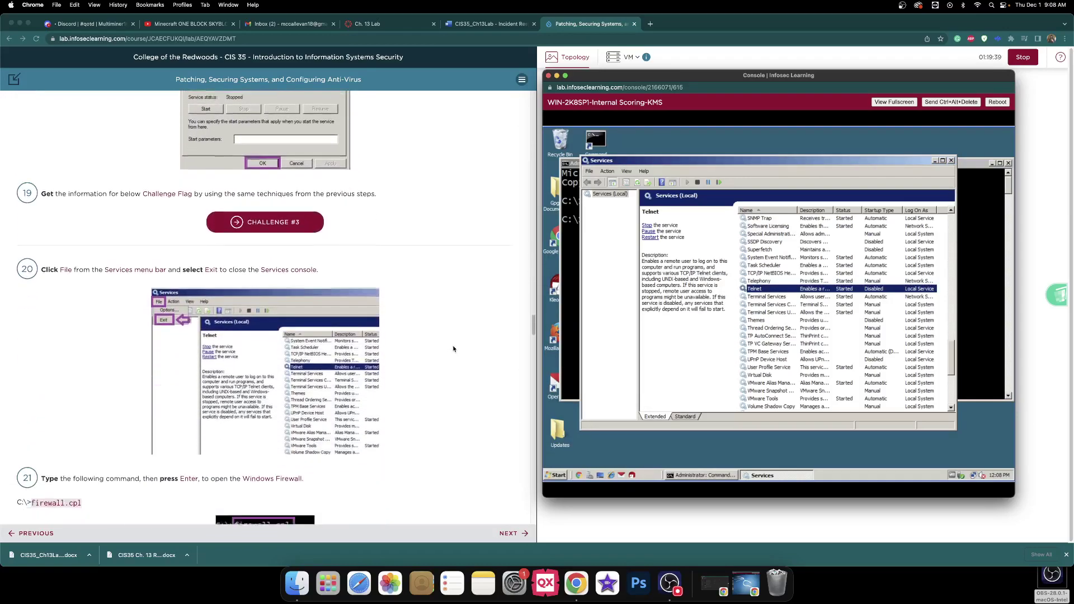
{"action": "scroll", "coordinate": [453, 349], "scroll_direction": "down", "scroll_amount": 3}
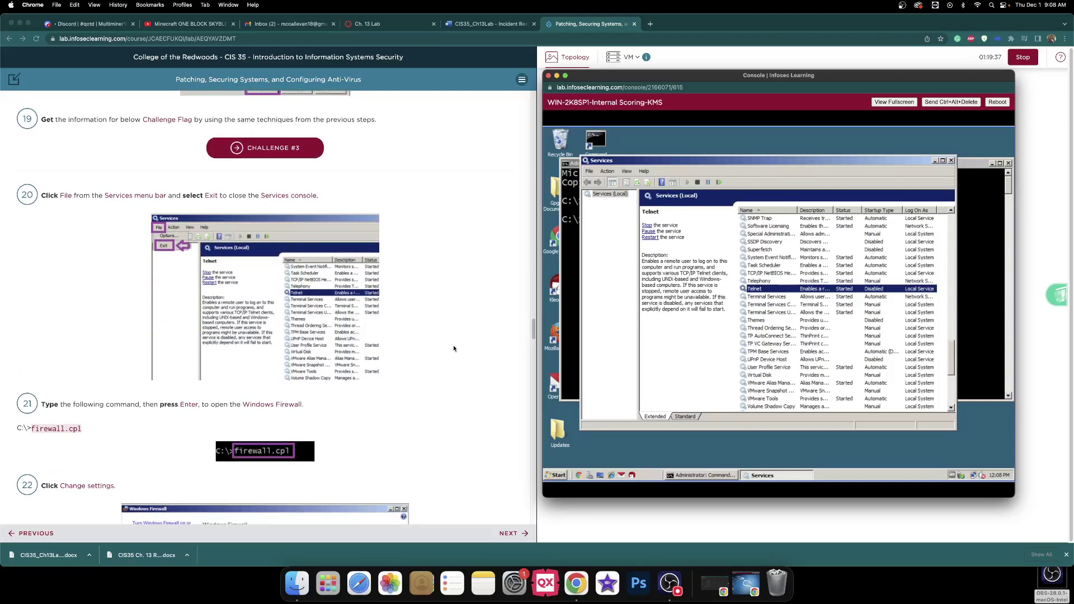
{"action": "left_click", "coordinate": [590, 172]}
- Exit Services, run firewall.cpl, and open Change settings on the Exceptions tab
{"action": "left_click", "coordinate": [594, 193]}
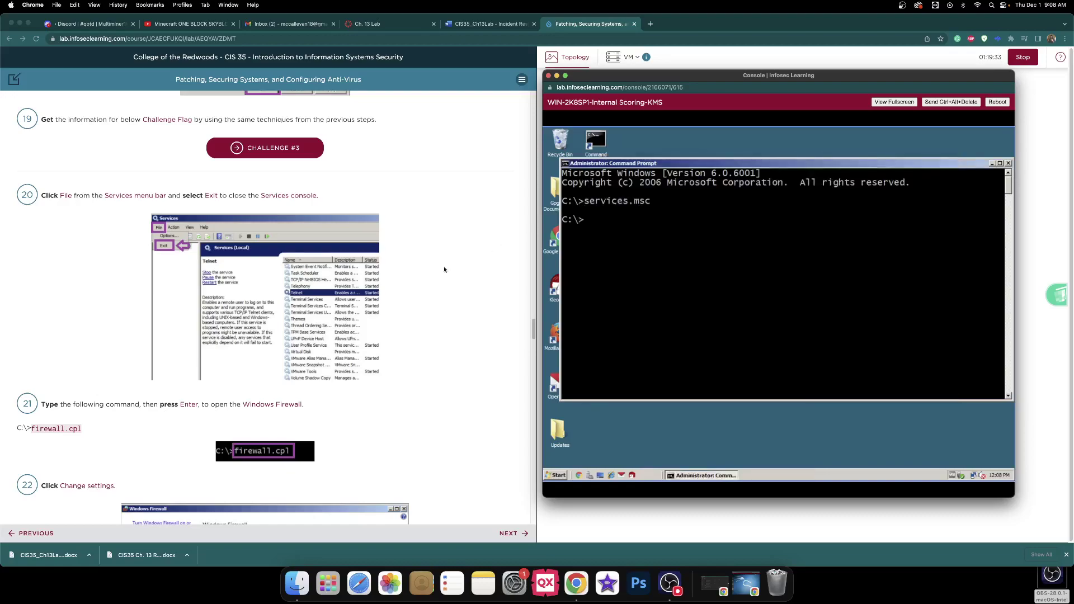
{"action": "scroll", "coordinate": [404, 271], "scroll_direction": "down", "scroll_amount": 9}
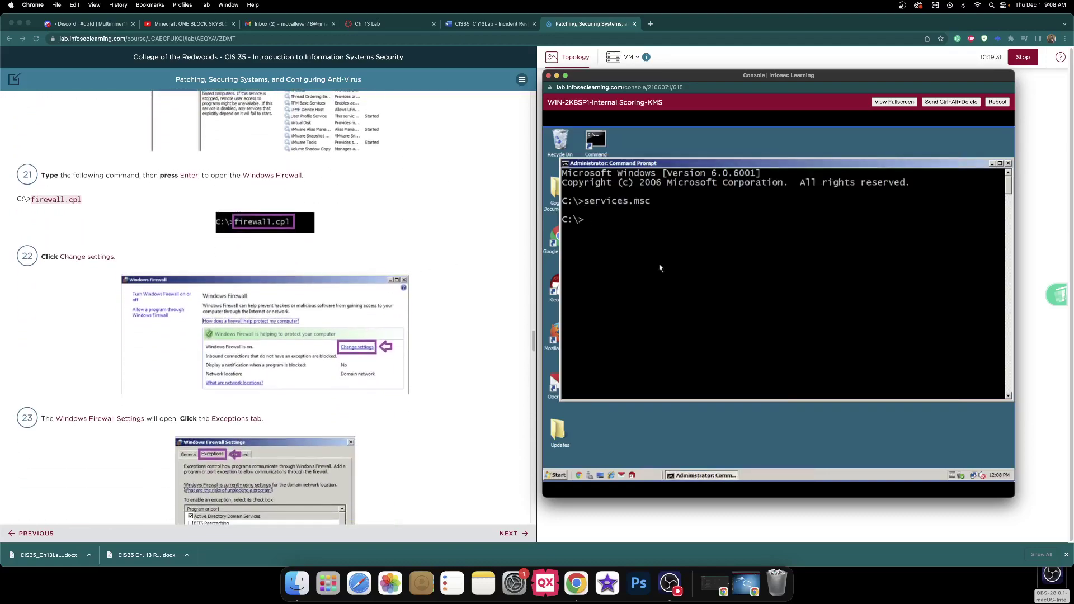
{"action": "type", "text": "firewall.cpl"}
{"action": "key", "text": "Return"}
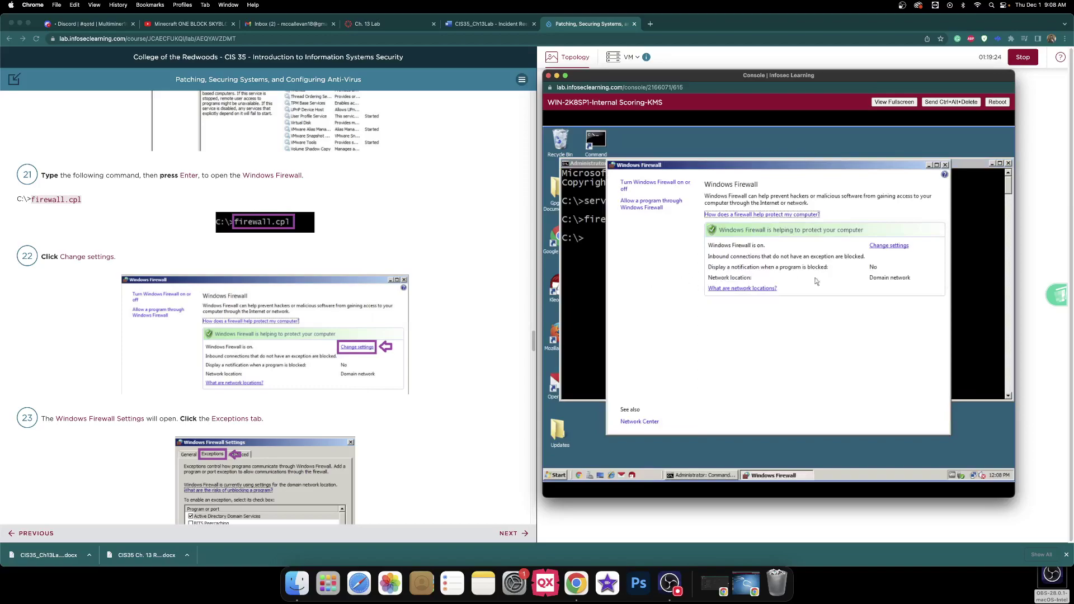
{"action": "left_click", "coordinate": [894, 248]}
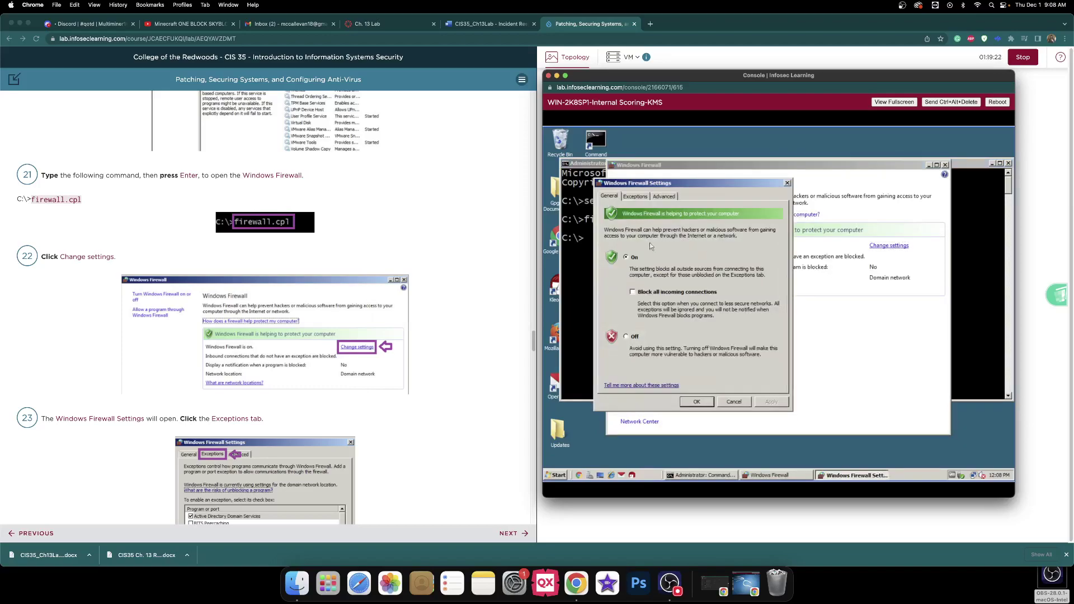
{"action": "scroll", "coordinate": [494, 258], "scroll_direction": "down", "scroll_amount": 5}
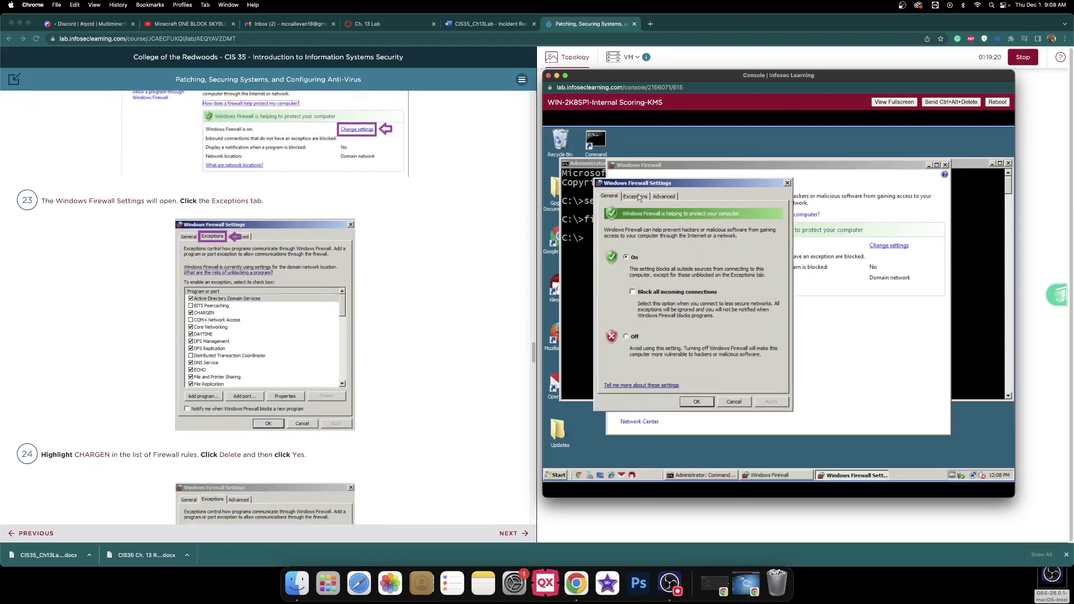
{"action": "left_click", "coordinate": [635, 197]}
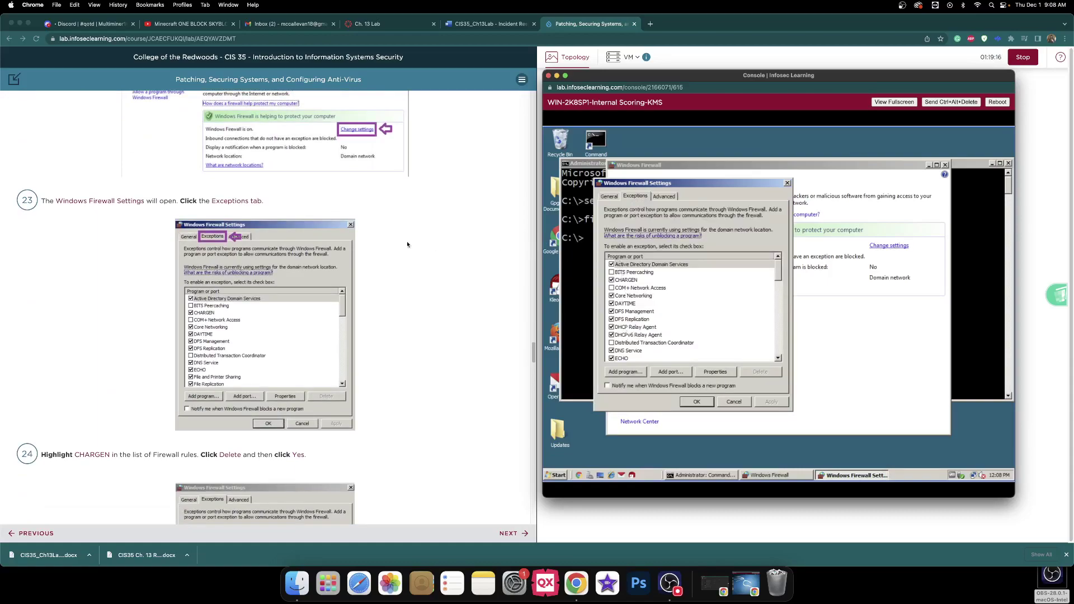
{"action": "scroll", "coordinate": [378, 240], "scroll_direction": "down", "scroll_amount": 5}
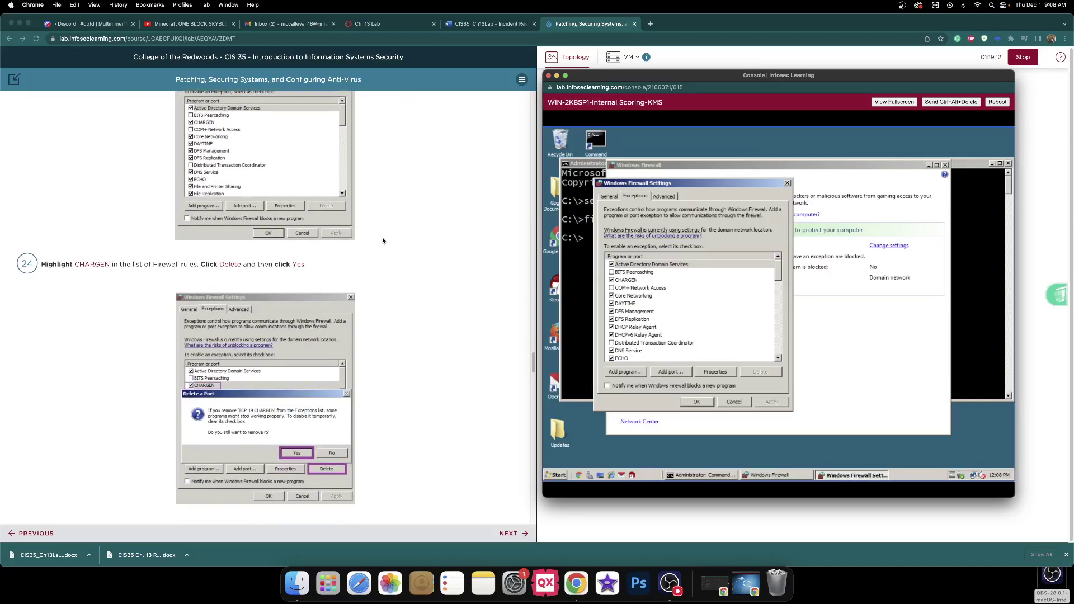
- Delete the CHARGEN, DAYTIME and ECHO exceptions, confirming each removal with Yes
{"action": "left_click", "coordinate": [636, 281]}
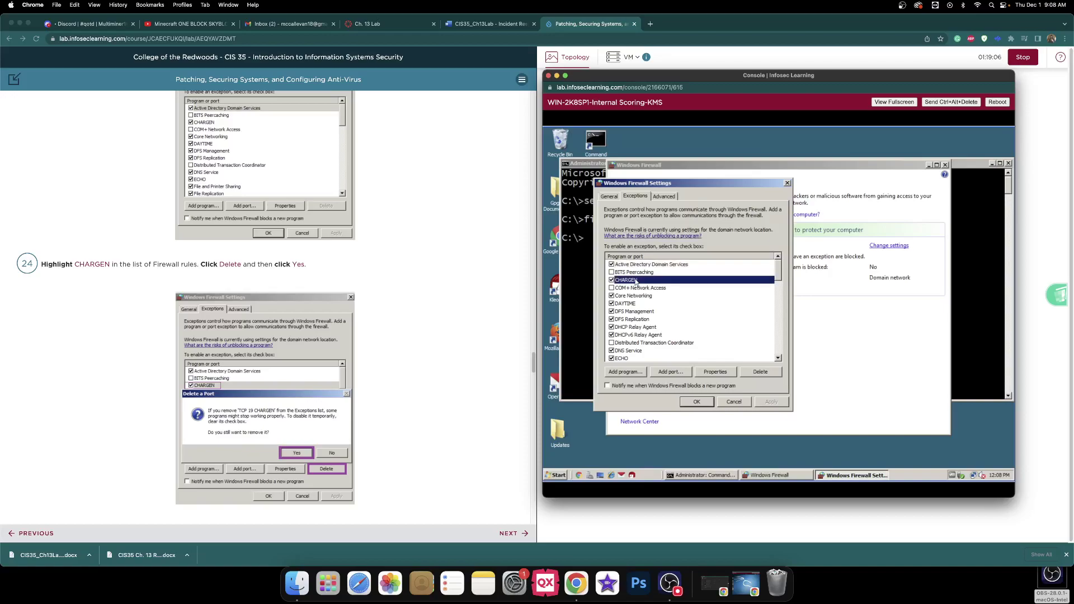
{"action": "left_click", "coordinate": [776, 373]}
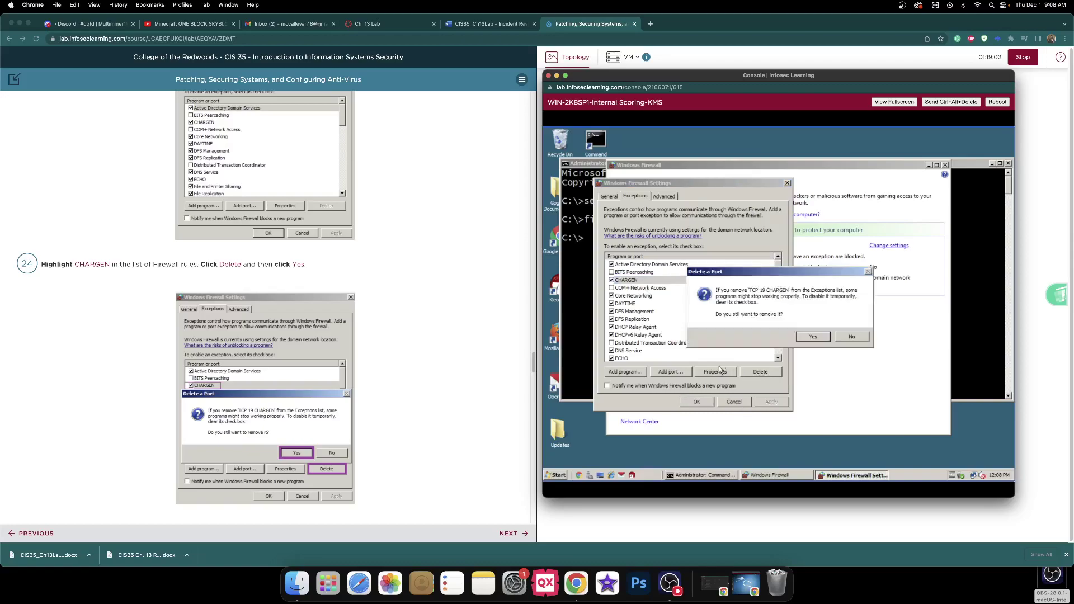
{"action": "left_click", "coordinate": [815, 337]}
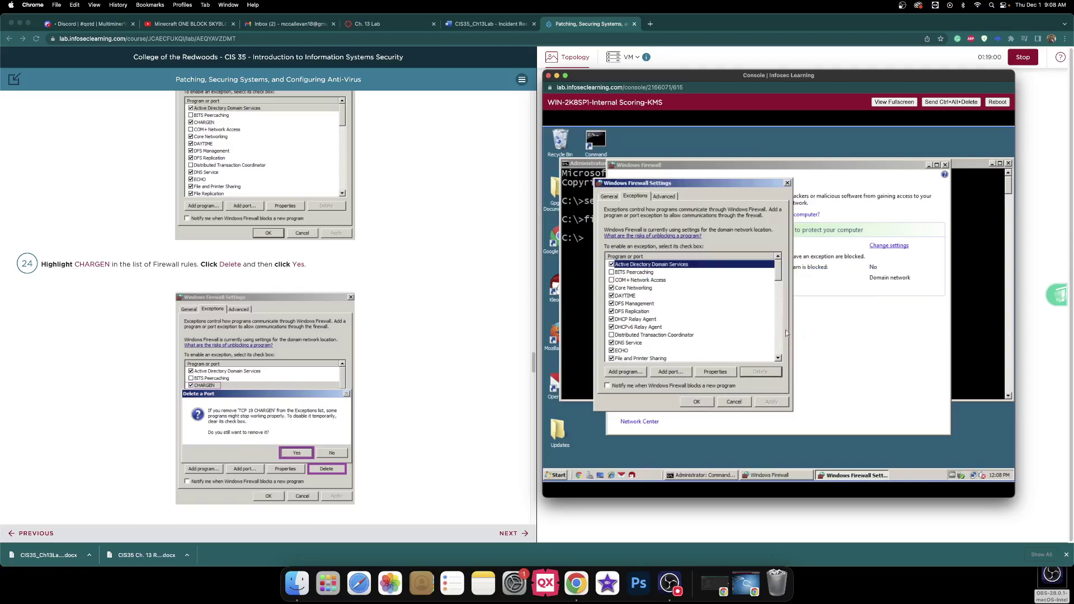
{"action": "scroll", "coordinate": [370, 254], "scroll_direction": "down", "scroll_amount": 5}
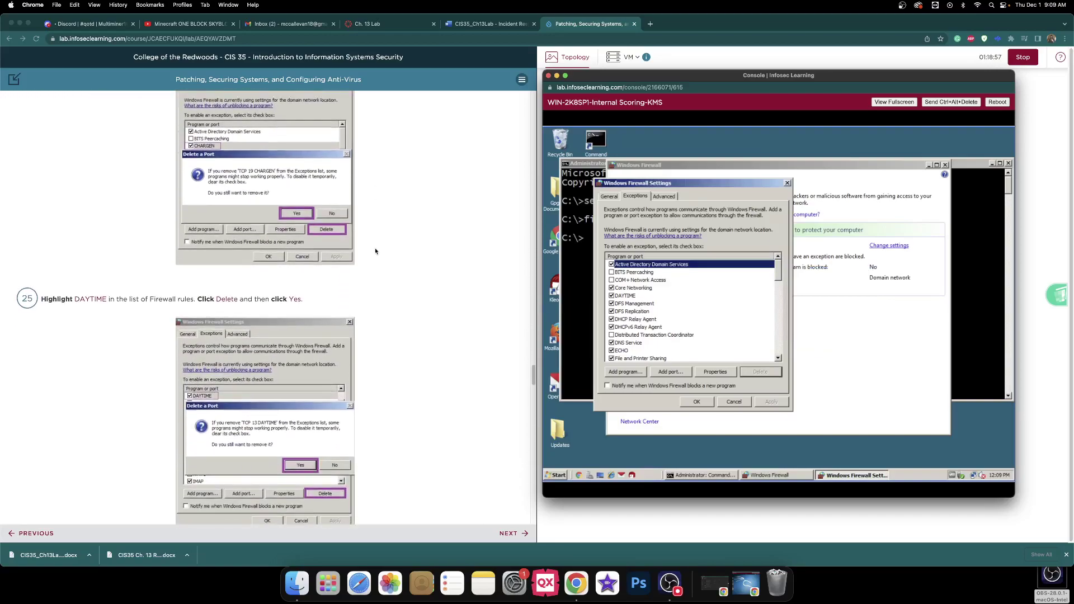
{"action": "scroll", "coordinate": [369, 251], "scroll_direction": "down", "scroll_amount": 1}
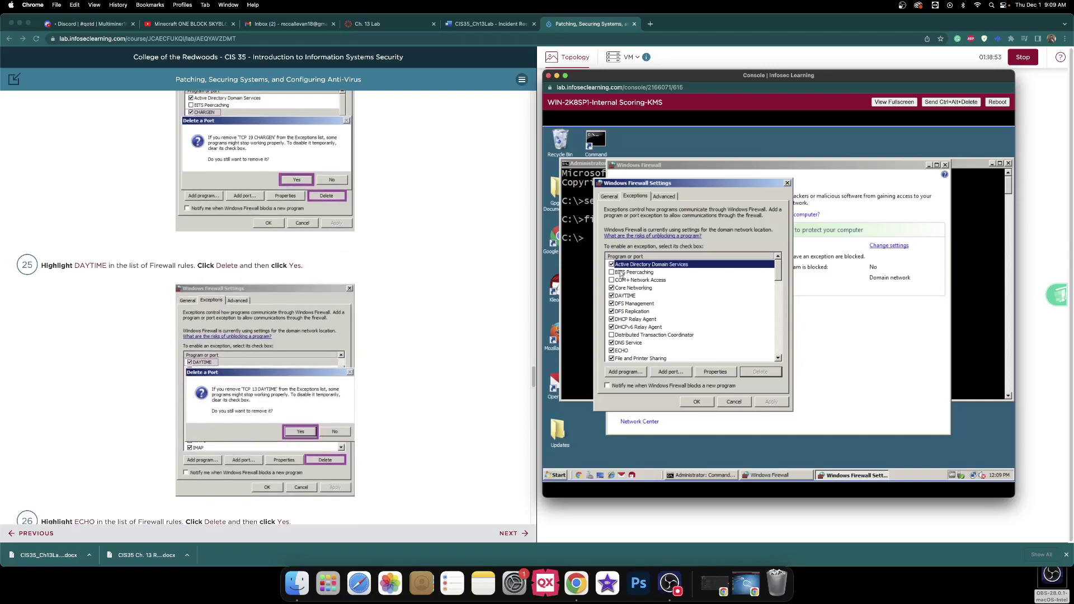
{"action": "left_click", "coordinate": [626, 296]}
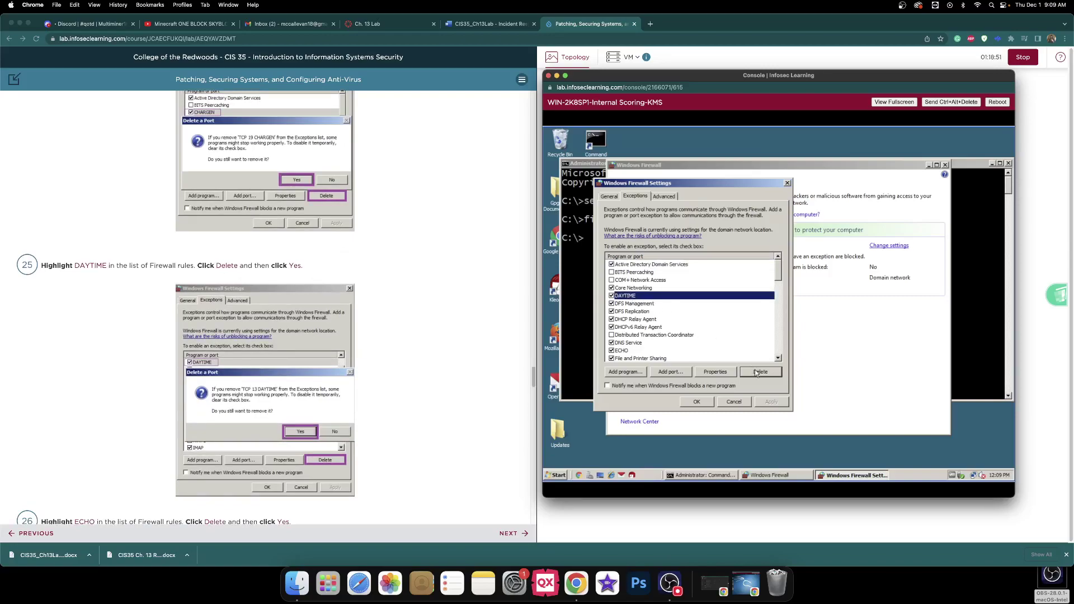
{"action": "left_click", "coordinate": [756, 372]}
{"action": "left_click", "coordinate": [813, 337]}
{"action": "scroll", "coordinate": [437, 277], "scroll_direction": "down", "scroll_amount": 5}
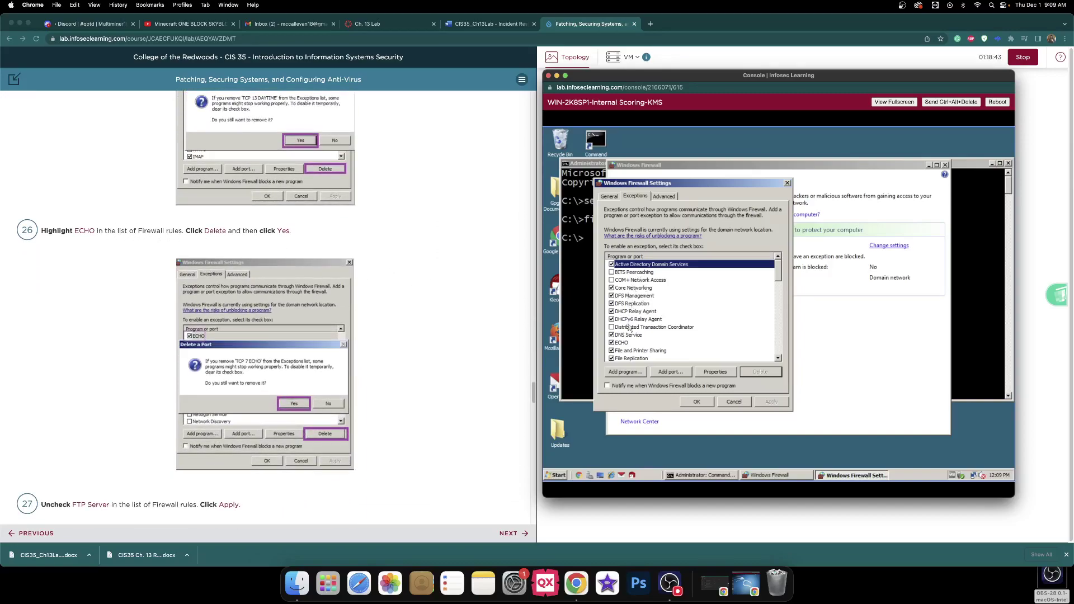
{"action": "left_click", "coordinate": [628, 343]}
{"action": "left_click", "coordinate": [758, 372]}
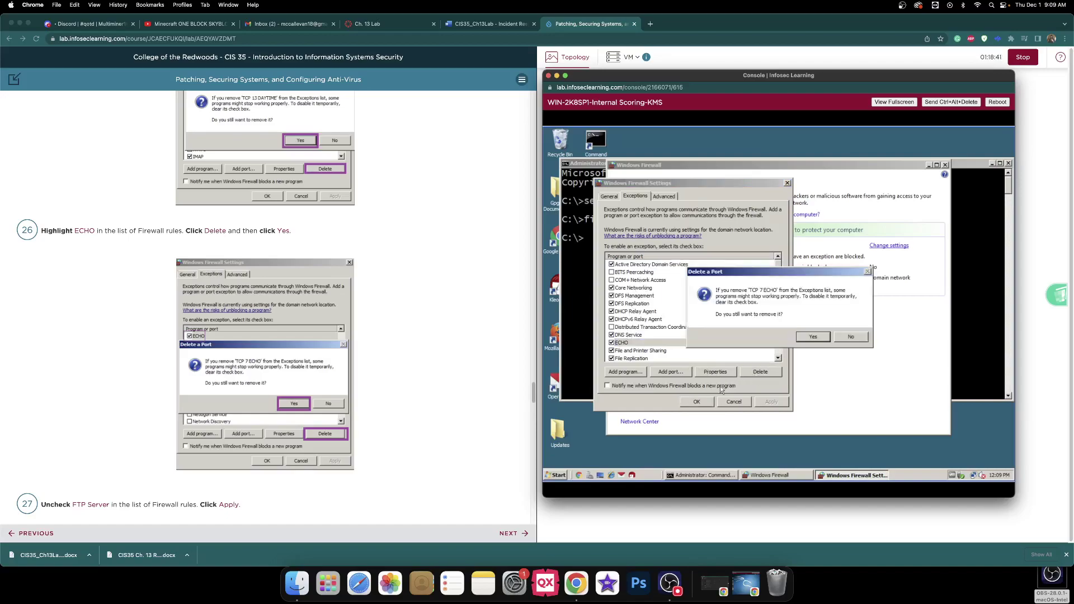
{"action": "left_click", "coordinate": [817, 342]}
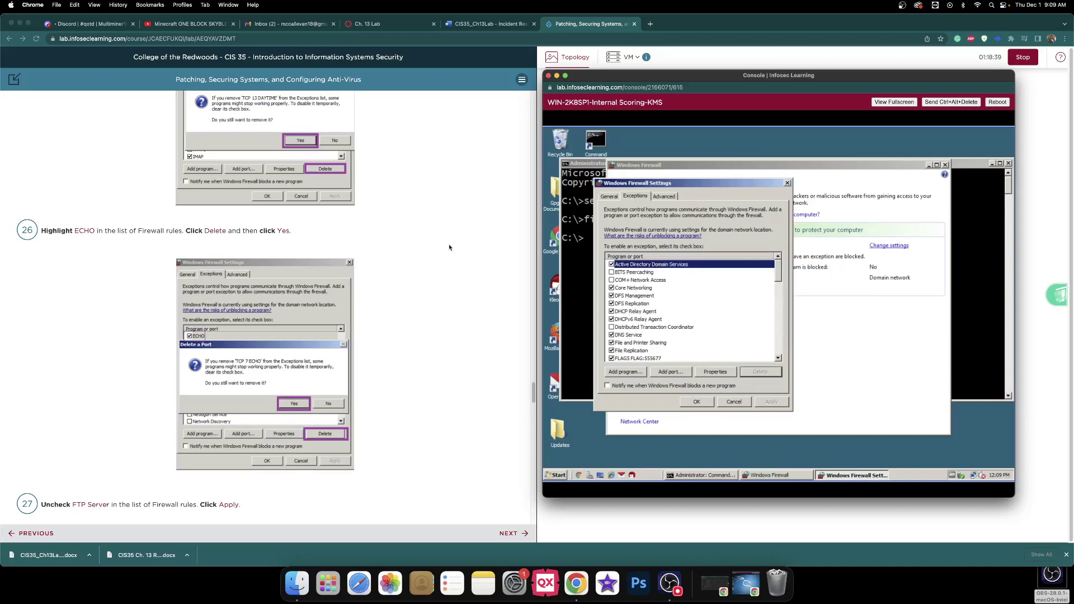
{"action": "scroll", "coordinate": [434, 240], "scroll_direction": "down", "scroll_amount": 6}
{"action": "scroll", "coordinate": [434, 236], "scroll_direction": "down", "scroll_amount": 1}
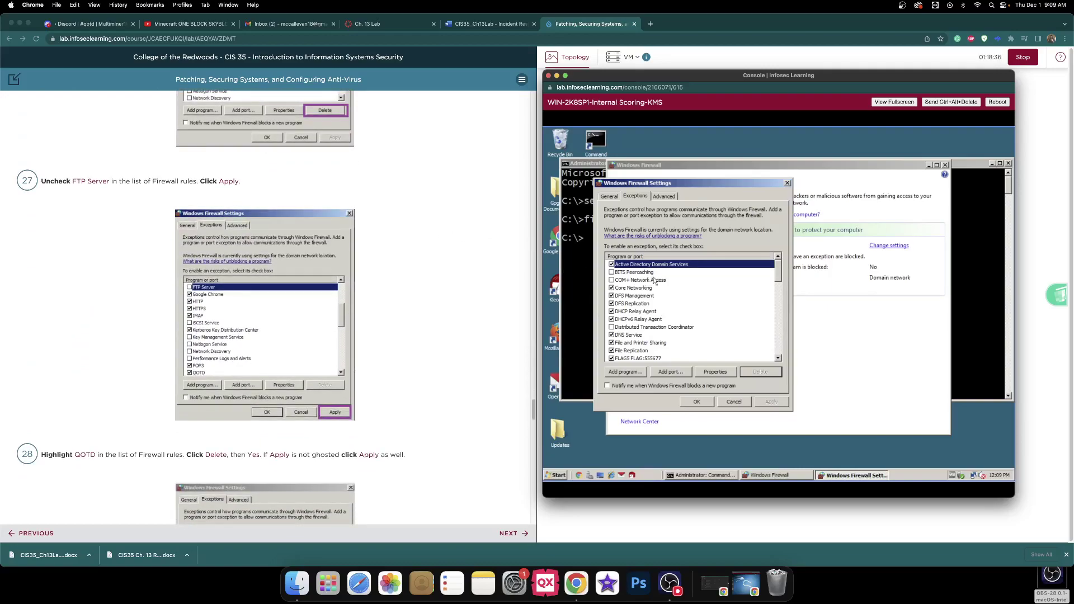
- Uncheck the FTP Server exception in the list and apply the change
{"action": "scroll", "coordinate": [651, 281], "scroll_direction": "down", "scroll_amount": 5}
{"action": "key", "text": "Home"}
{"action": "scroll", "coordinate": [783, 279], "scroll_direction": "down", "scroll_amount": 2}
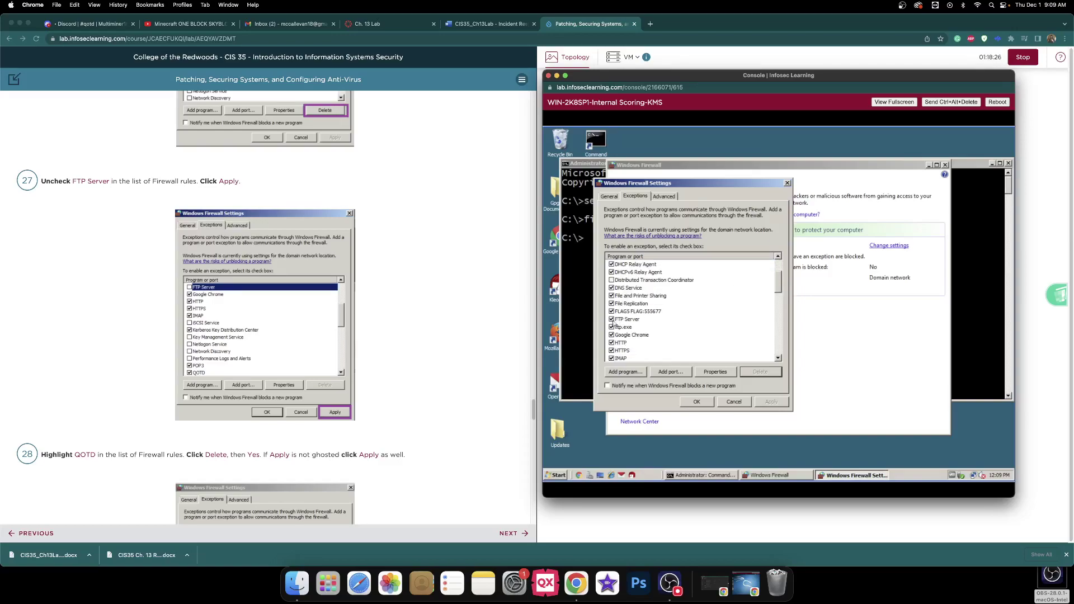
{"action": "left_click", "coordinate": [611, 319]}
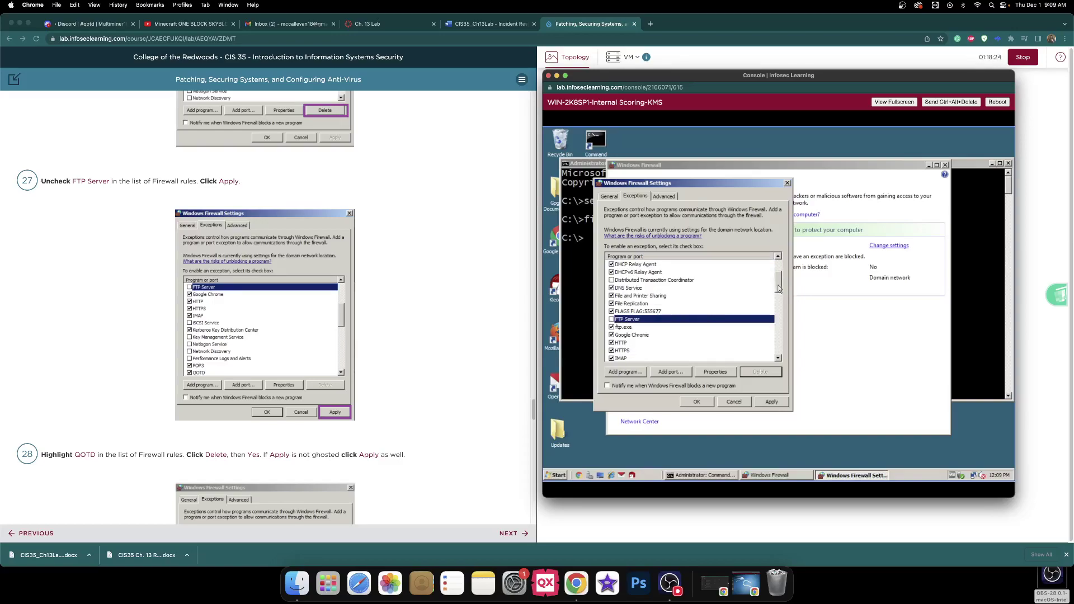
{"action": "scroll", "coordinate": [779, 286], "scroll_direction": "down", "scroll_amount": 2}
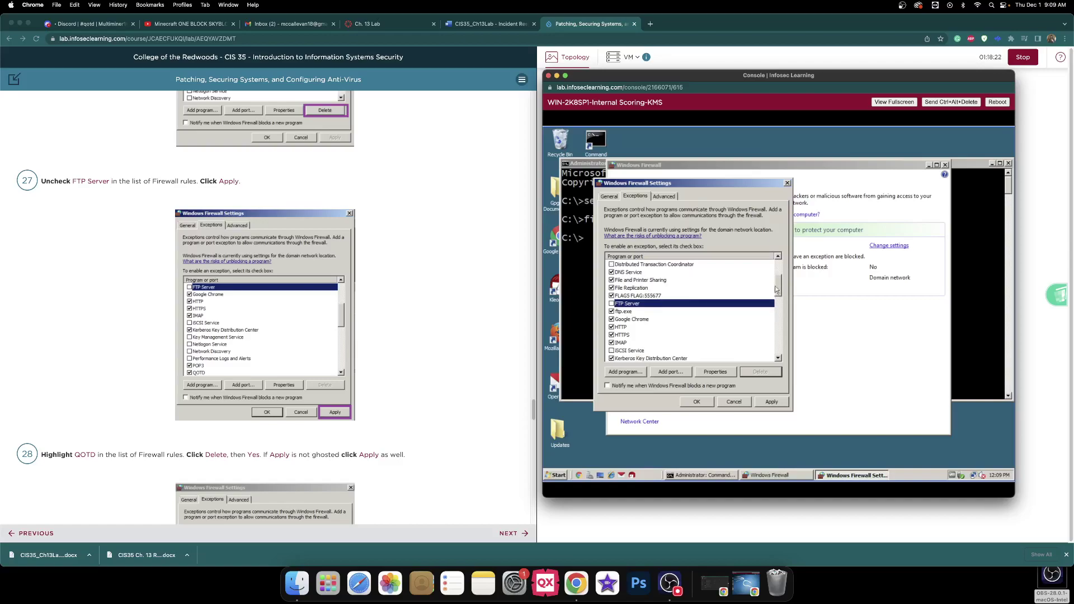
{"action": "scroll", "coordinate": [305, 269], "scroll_direction": "down", "scroll_amount": 1}
{"action": "scroll", "coordinate": [305, 270], "scroll_direction": "down", "scroll_amount": 3}
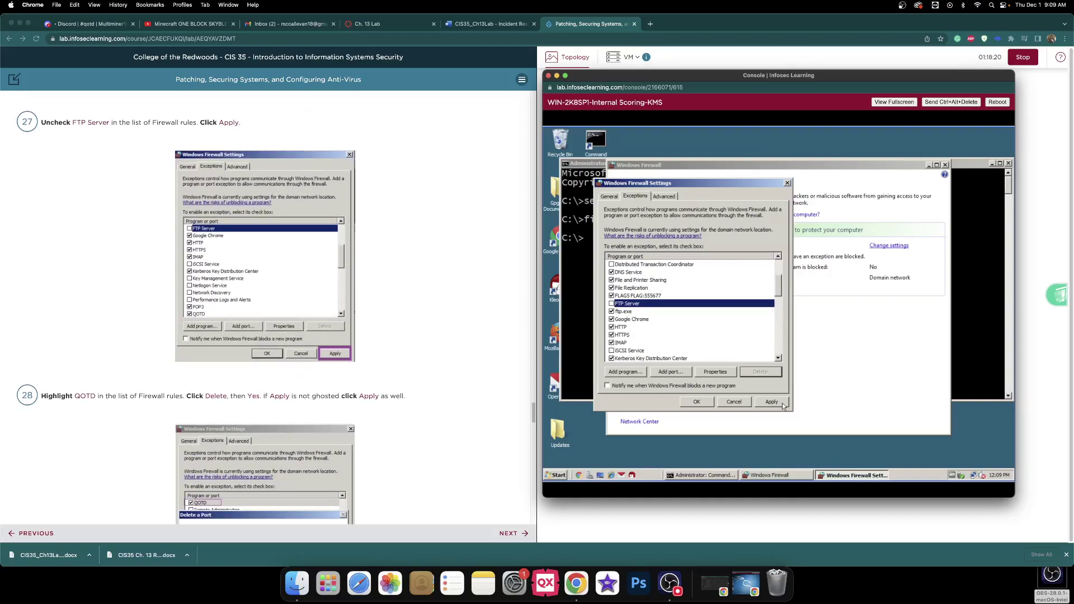
{"action": "key", "text": "alt+a"}
{"action": "scroll", "coordinate": [463, 373], "scroll_direction": "down", "scroll_amount": 5}
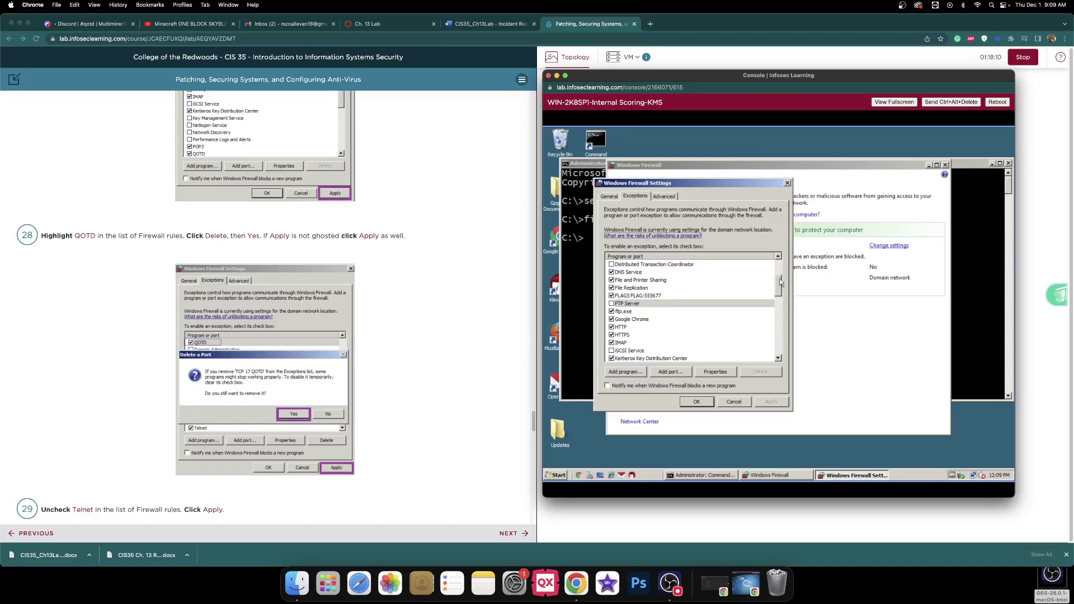
- Delete the QOTD exception, confirm with Yes, and switch to the CIS35_Ch13Lab document
{"action": "left_click_drag", "start_coordinate": [780, 282], "coordinate": [777, 255]}
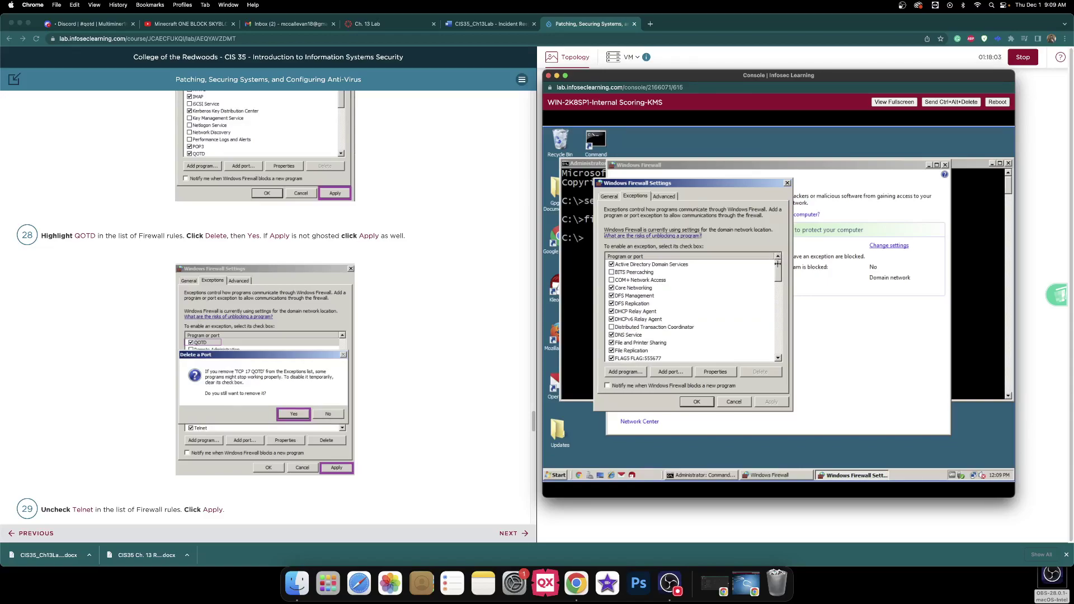
{"action": "left_click_drag", "start_coordinate": [781, 267], "coordinate": [777, 302]}
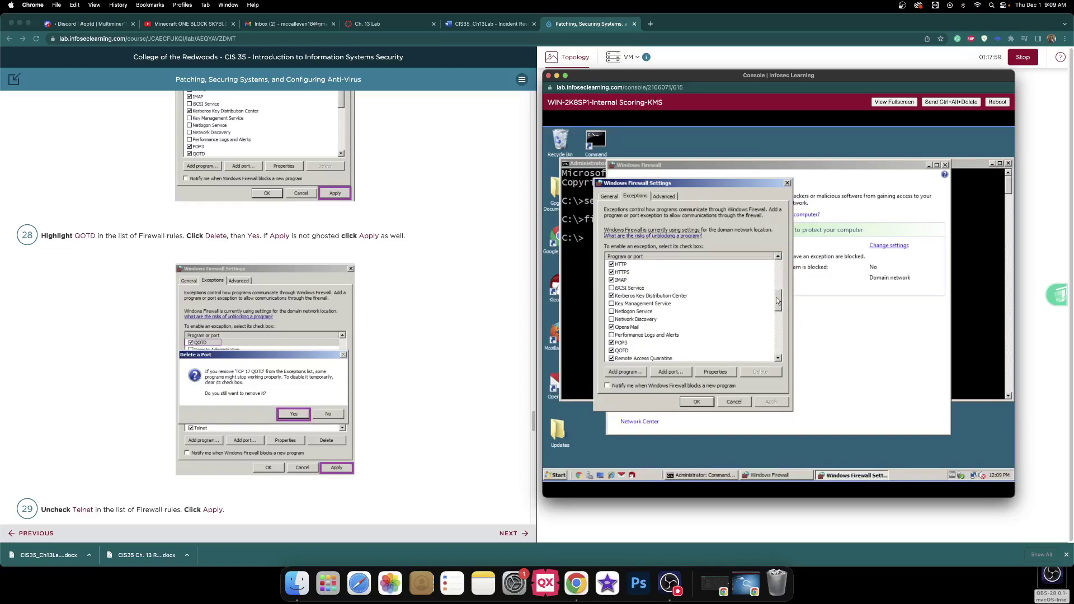
{"action": "left_click", "coordinate": [625, 353]}
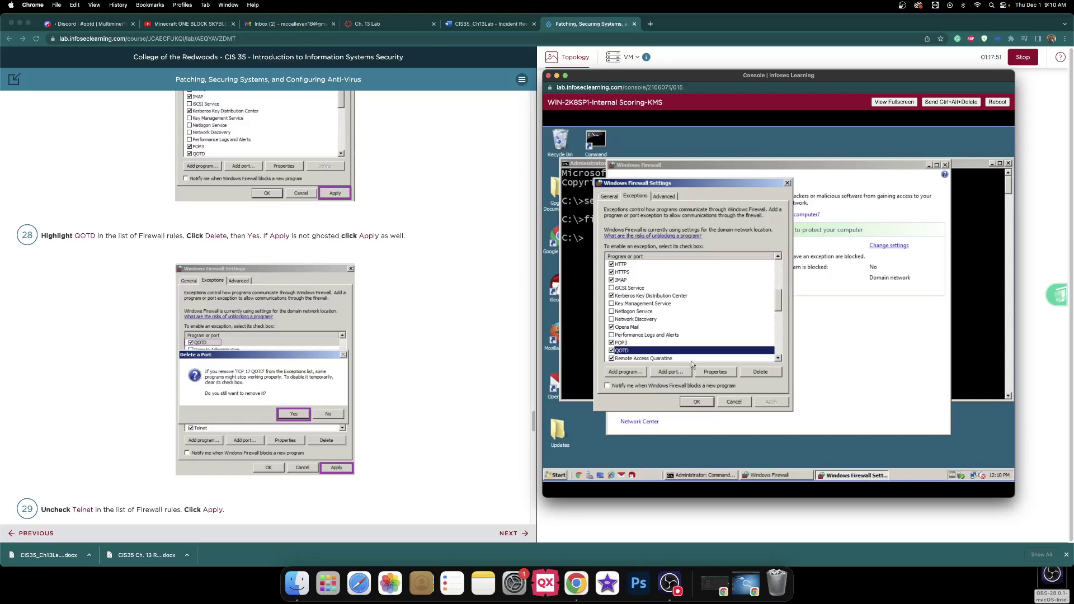
{"action": "left_click", "coordinate": [763, 372]}
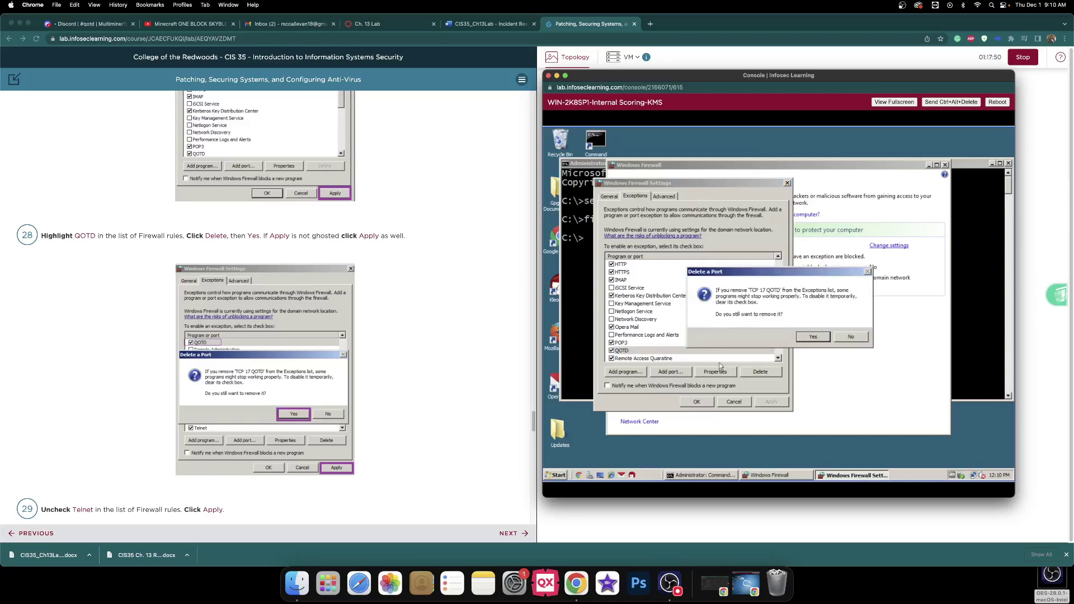
{"action": "left_click", "coordinate": [821, 337]}
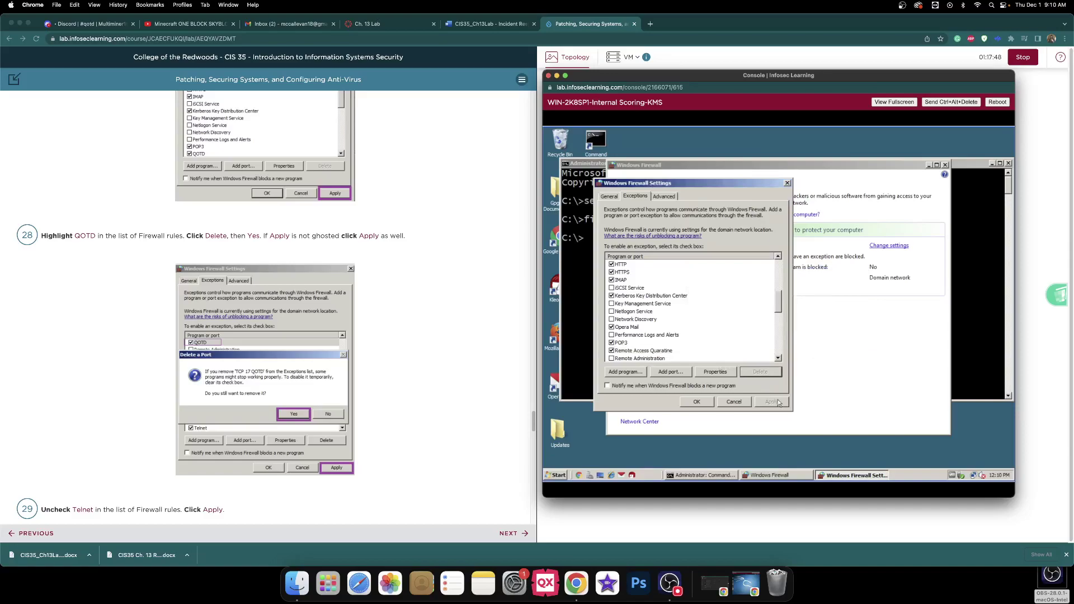
{"action": "scroll", "coordinate": [492, 283], "scroll_direction": "down", "scroll_amount": 5}
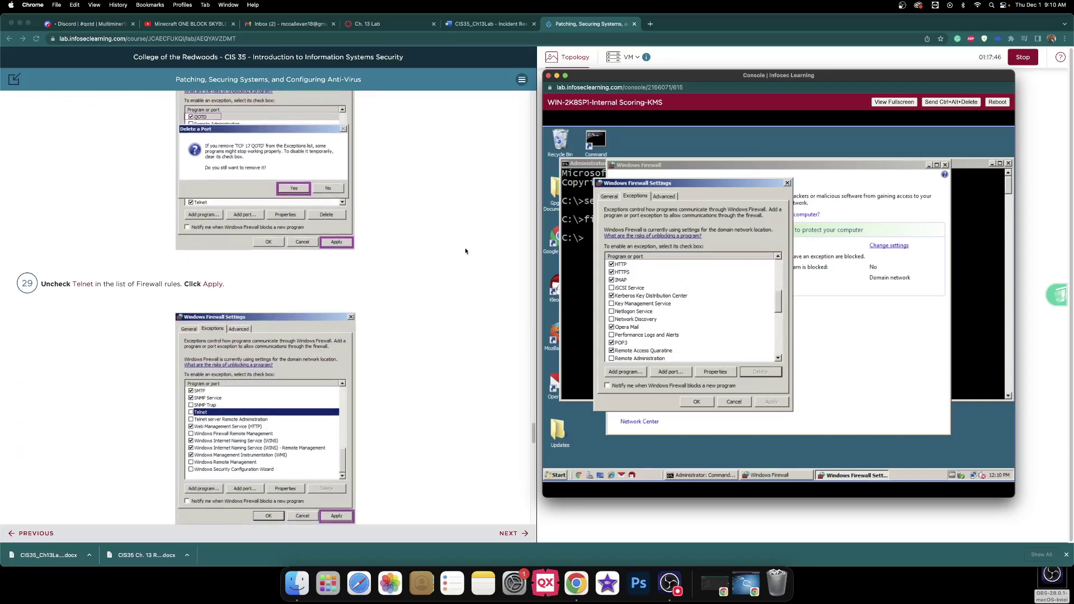
{"action": "left_click", "coordinate": [475, 25]}
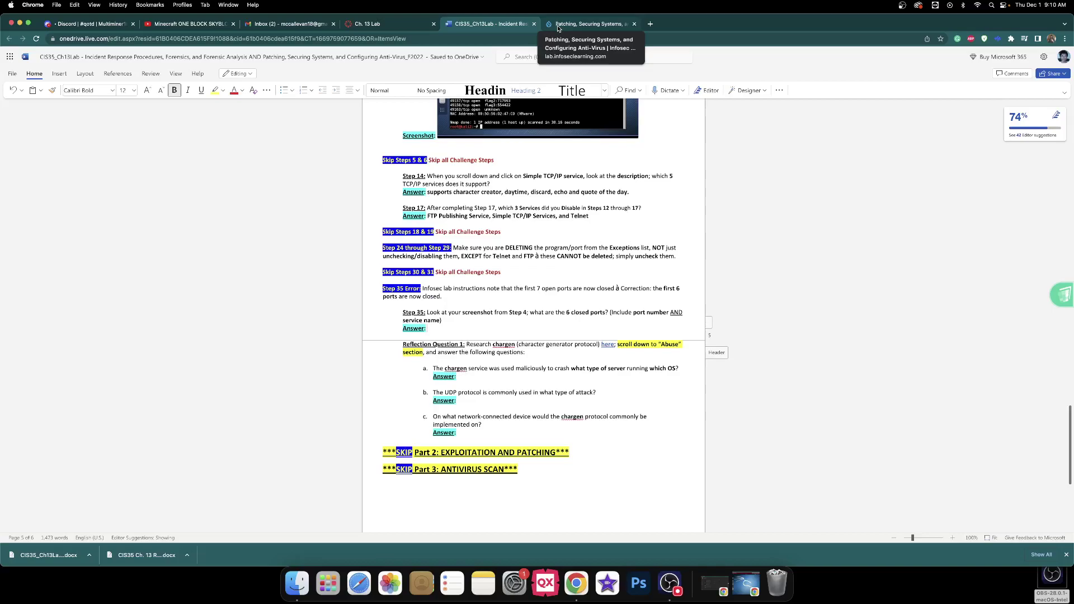
- Go back to the Infosec Learning lab tab showing the firewall exceptions
{"action": "left_click", "coordinate": [558, 26]}
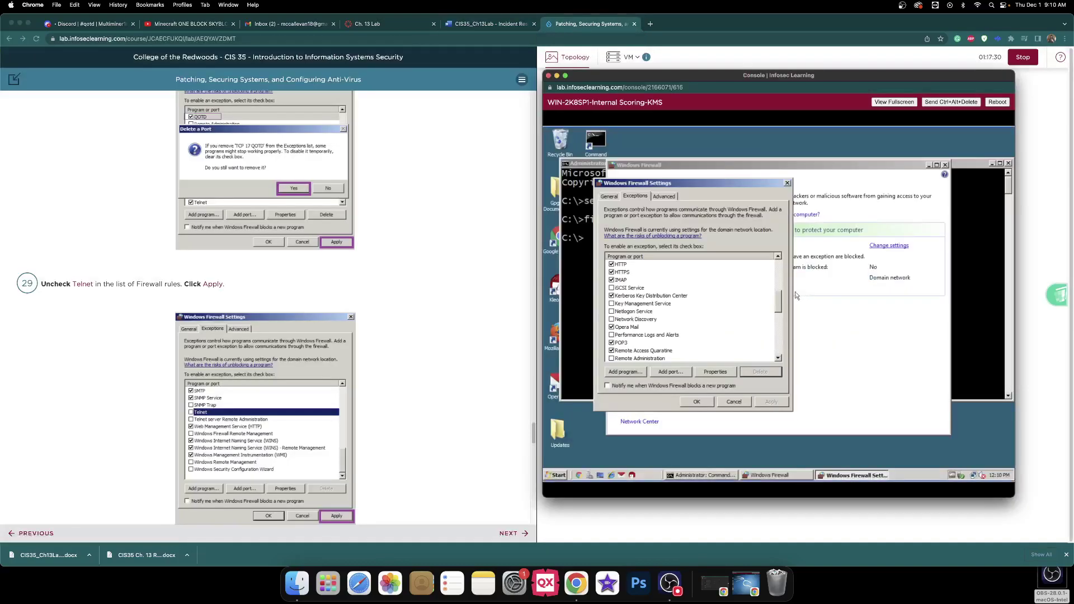
- Uncheck the Telnet exception in the Exceptions list and apply the change
{"action": "scroll", "coordinate": [434, 280], "scroll_direction": "down", "scroll_amount": 3}
{"action": "scroll", "coordinate": [431, 277], "scroll_direction": "down", "scroll_amount": 1}
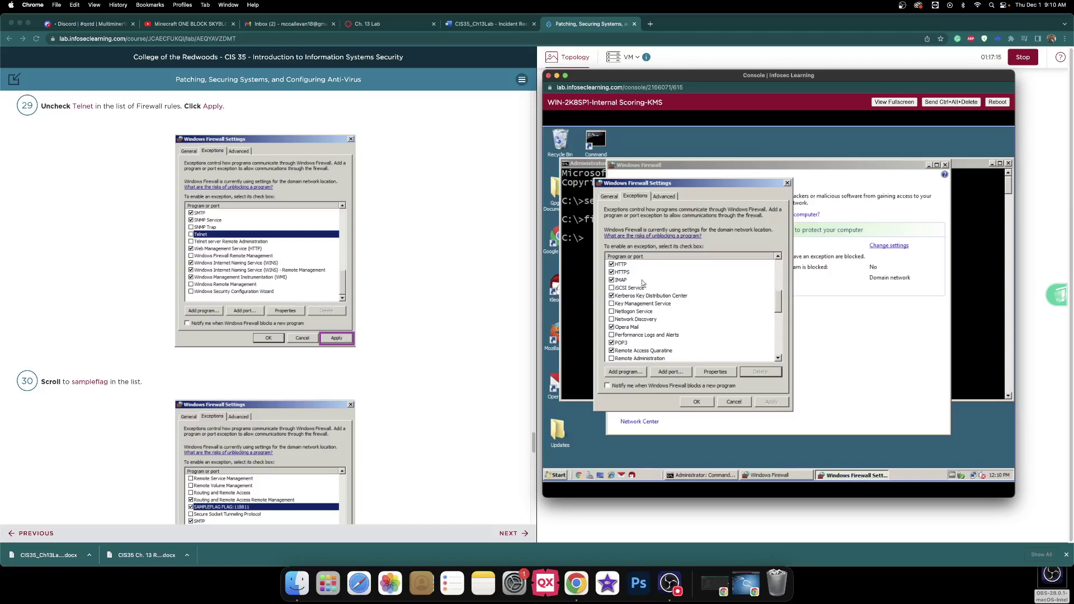
{"action": "left_click_drag", "start_coordinate": [779, 302], "coordinate": [774, 337]}
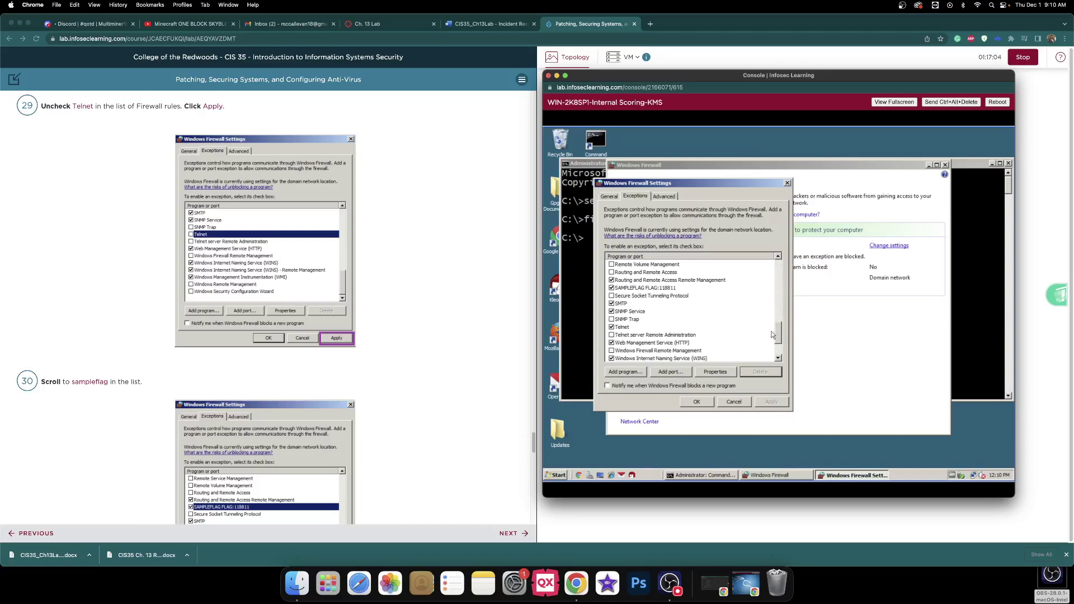
{"action": "left_click", "coordinate": [612, 328]}
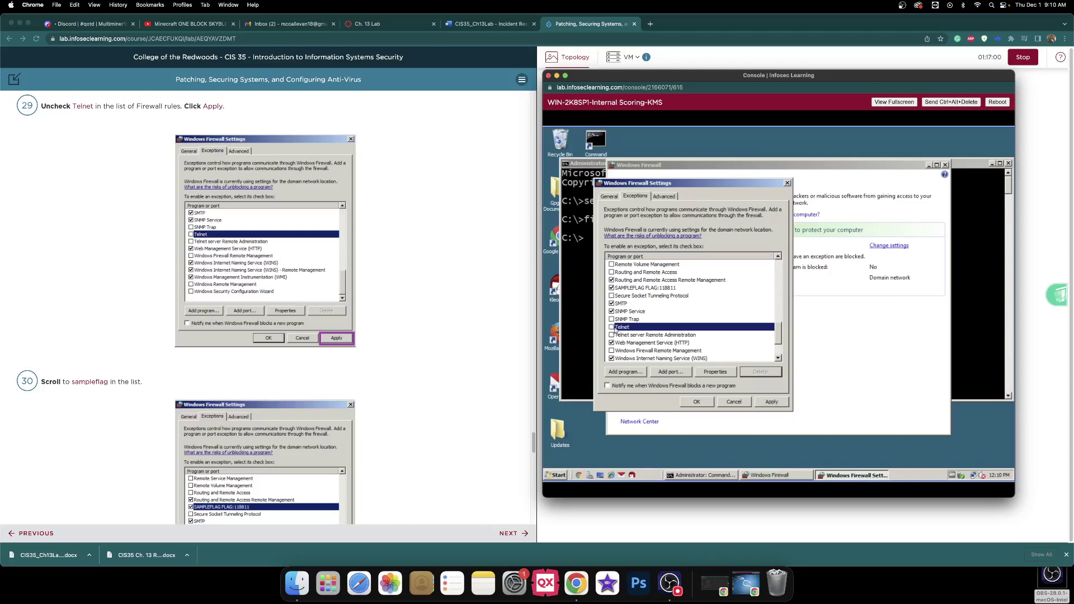
{"action": "left_click", "coordinate": [771, 401]}
{"action": "scroll", "coordinate": [520, 273], "scroll_direction": "down", "scroll_amount": 5}
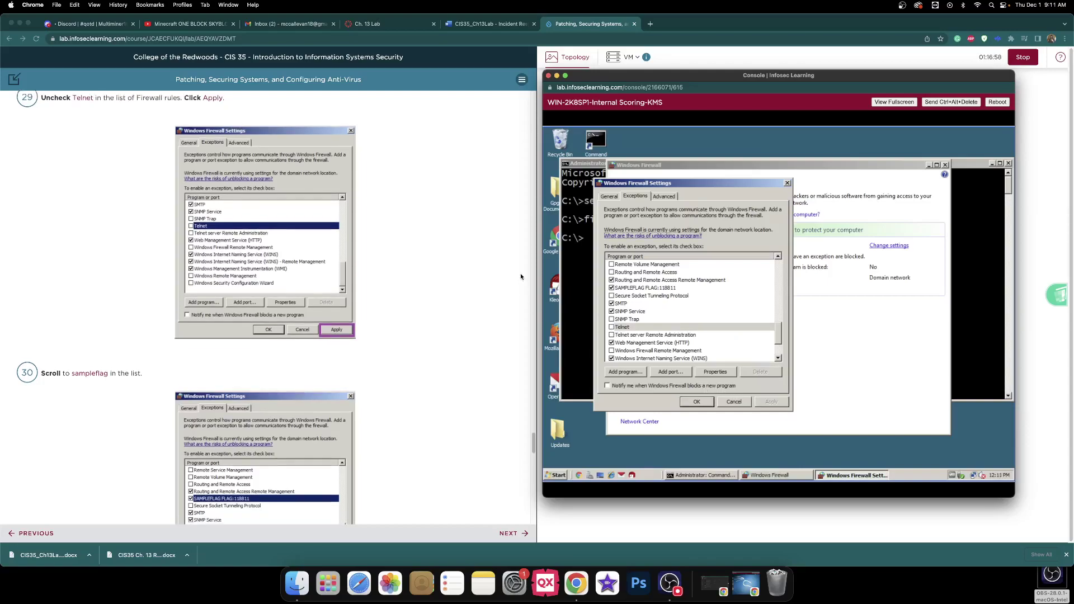
{"action": "scroll", "coordinate": [514, 270], "scroll_direction": "down", "scroll_amount": 1}
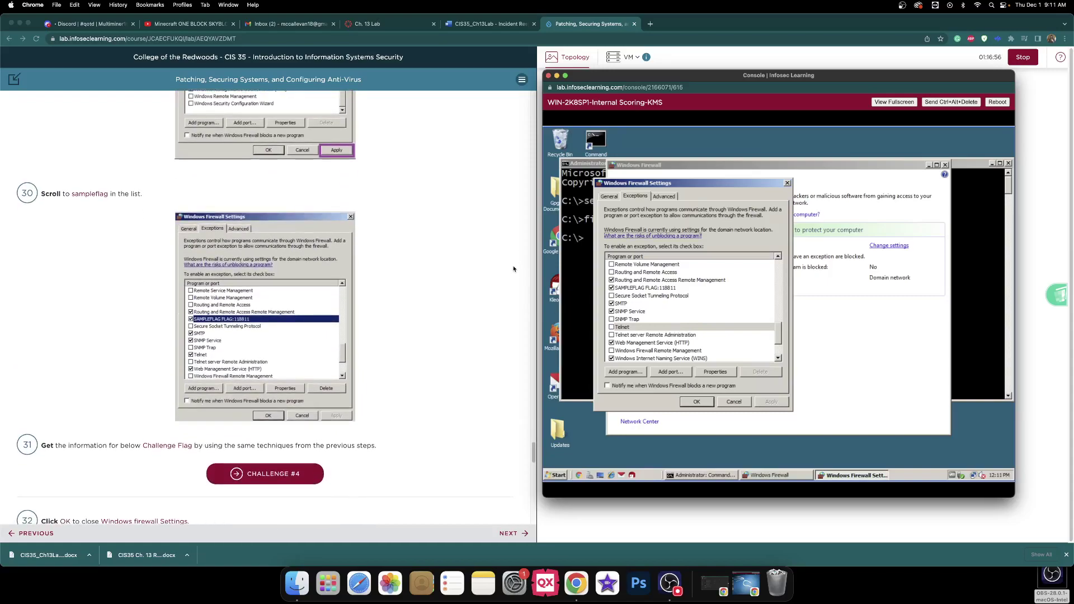
{"action": "scroll", "coordinate": [490, 252], "scroll_direction": "down", "scroll_amount": 9}
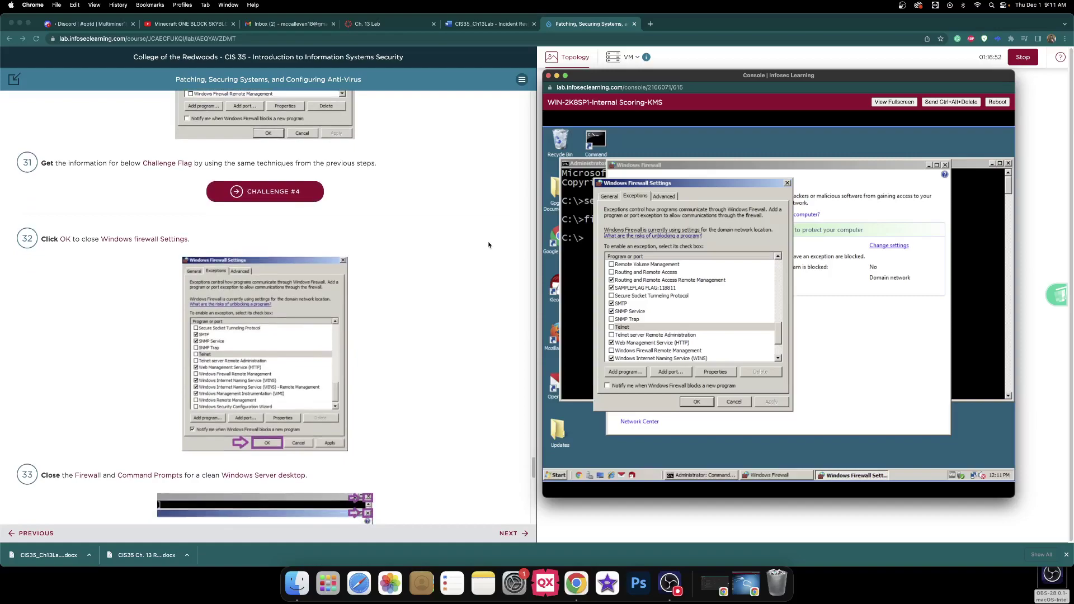
- Close Firewall Settings with OK, then the Windows Firewall and administrator command prompt windows
{"action": "left_click", "coordinate": [696, 402]}
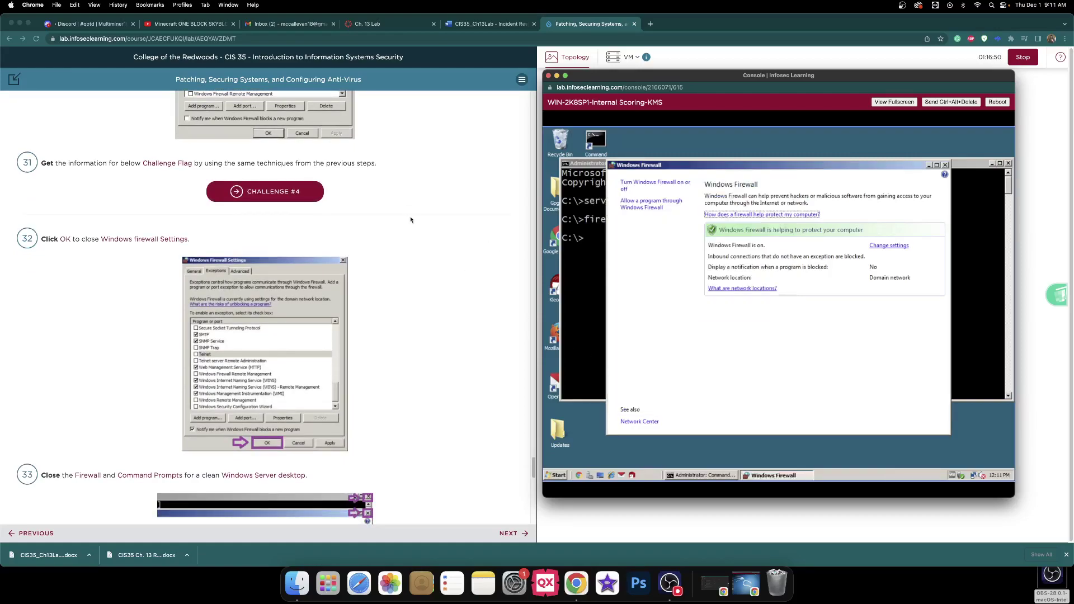
{"action": "scroll", "coordinate": [407, 211], "scroll_direction": "down", "scroll_amount": 6}
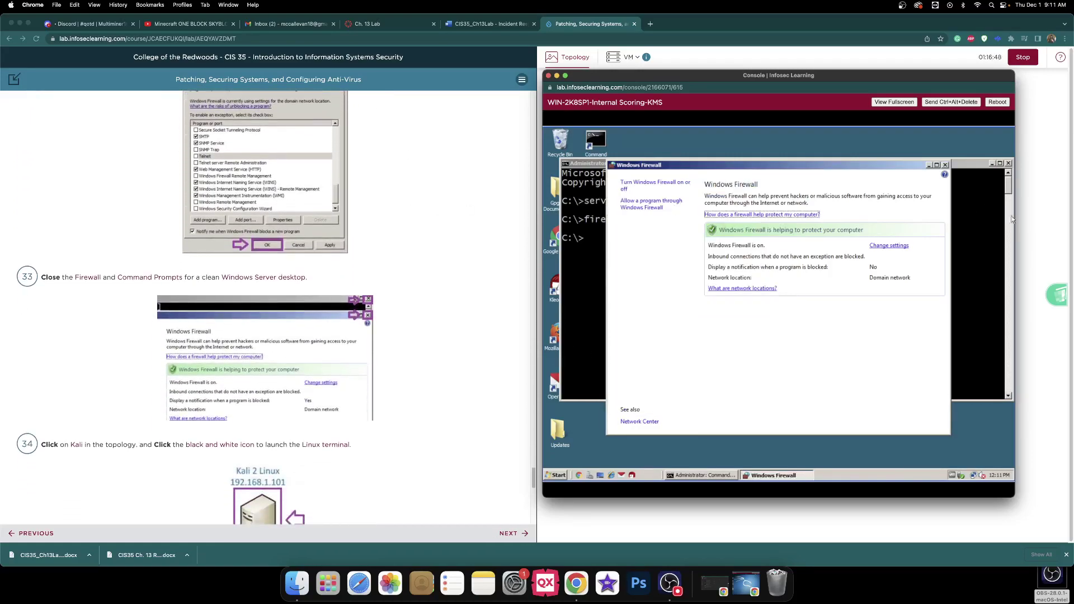
{"action": "left_click", "coordinate": [945, 165]}
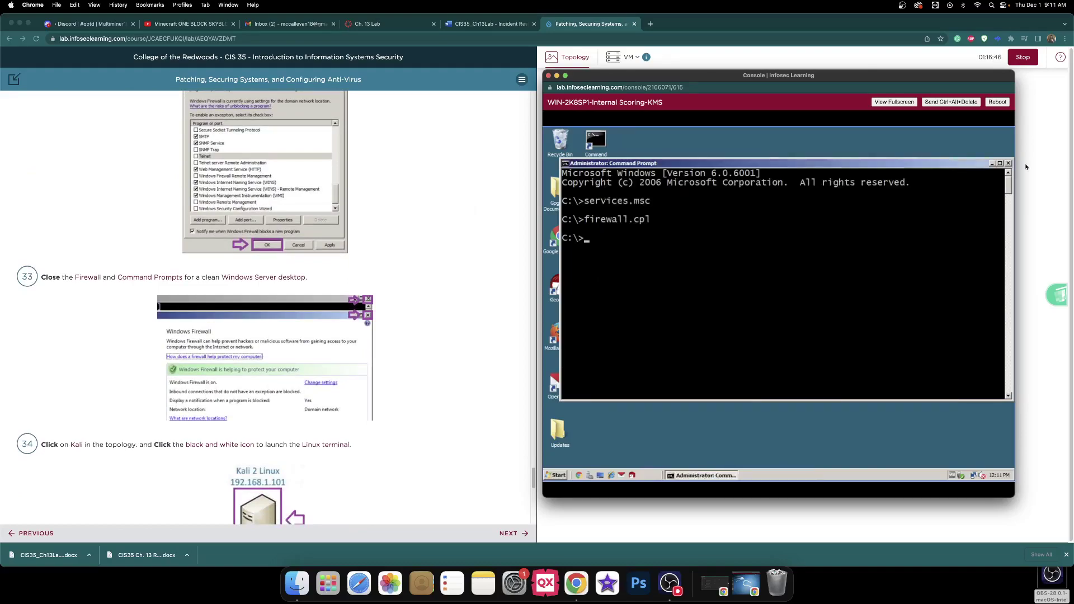
{"action": "left_click", "coordinate": [1008, 165]}
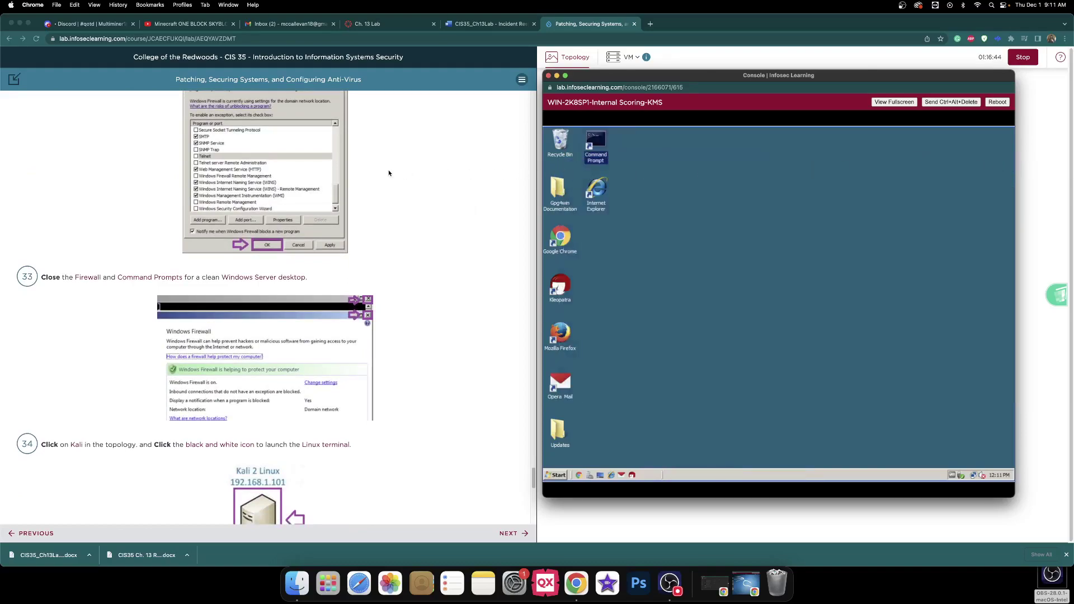
{"action": "scroll", "coordinate": [391, 173], "scroll_direction": "down", "scroll_amount": 5}
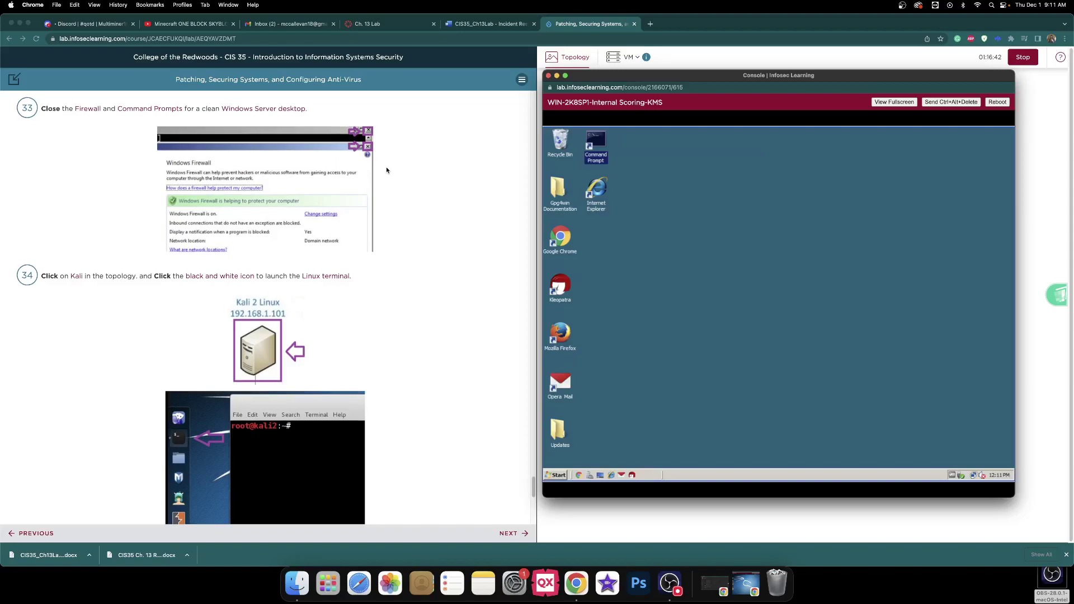
{"action": "scroll", "coordinate": [387, 170], "scroll_direction": "down", "scroll_amount": 3}
{"action": "left_click", "coordinate": [653, 532]}
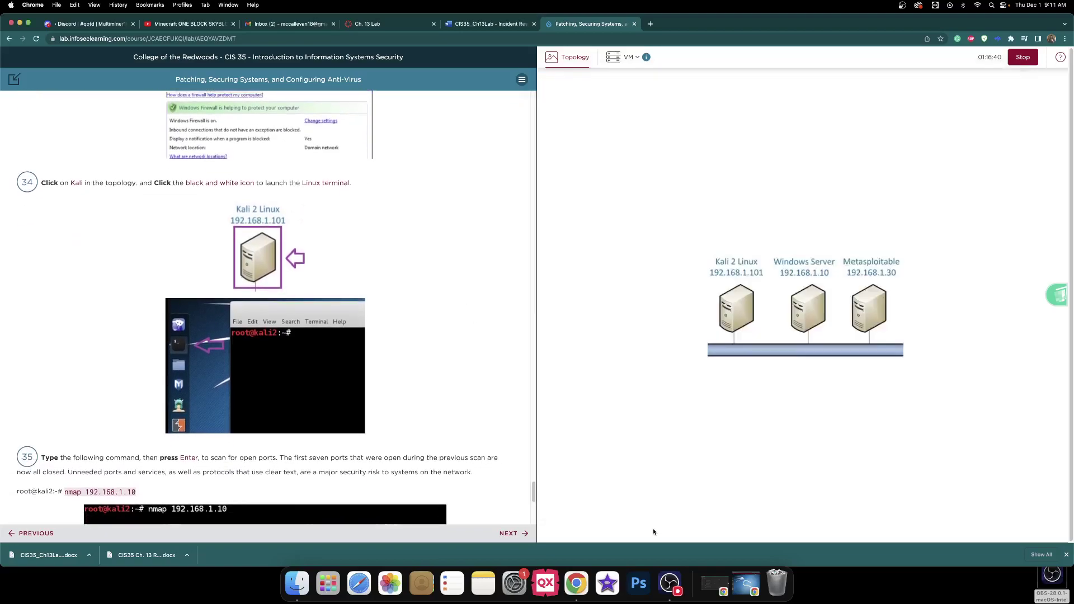
- Open the Kali 2 Linux console and start a root terminal there
{"action": "left_click", "coordinate": [734, 304]}
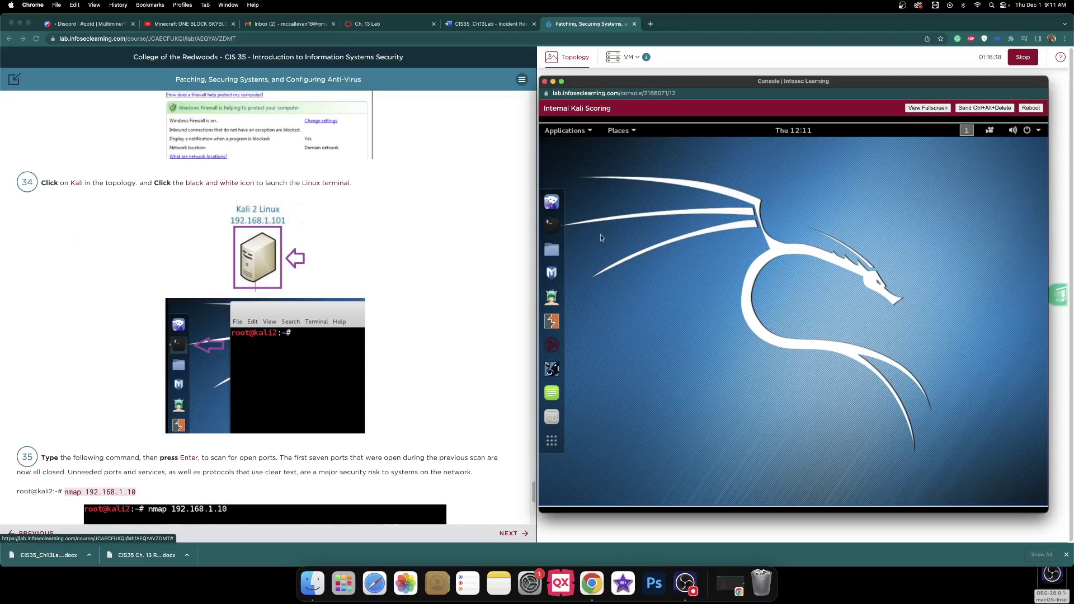
{"action": "left_click", "coordinate": [551, 224]}
{"action": "scroll", "coordinate": [399, 193], "scroll_direction": "down", "scroll_amount": 6}
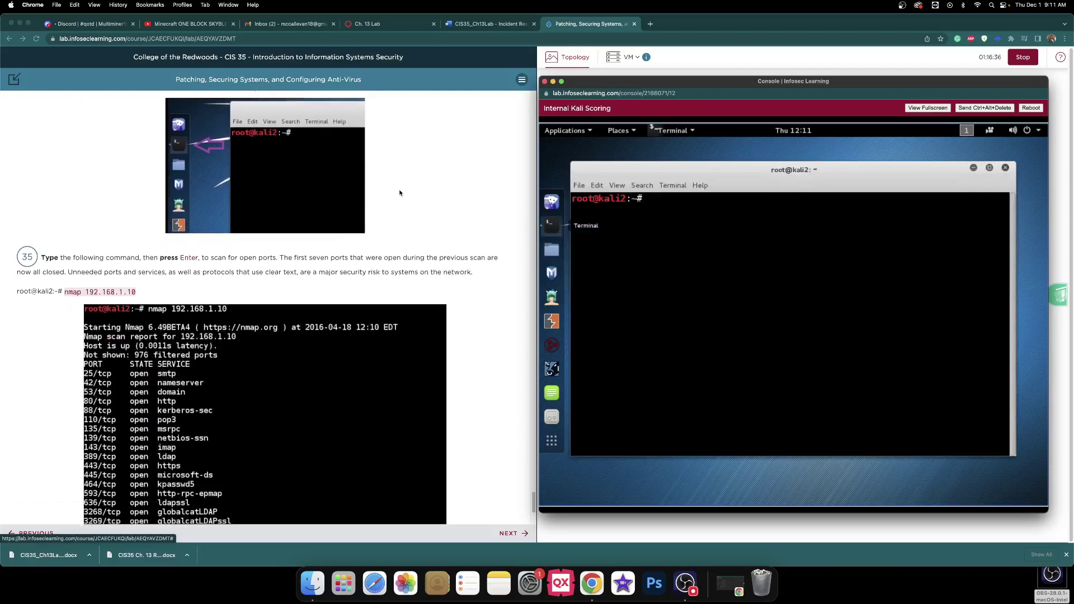
{"action": "scroll", "coordinate": [400, 193], "scroll_direction": "down", "scroll_amount": 3}
{"action": "left_click", "coordinate": [692, 221]}
- Attempt the scan twice with typos ('192.168.1 10', 'namp'), closing each failed terminal
{"action": "type", "text": "nmap"}
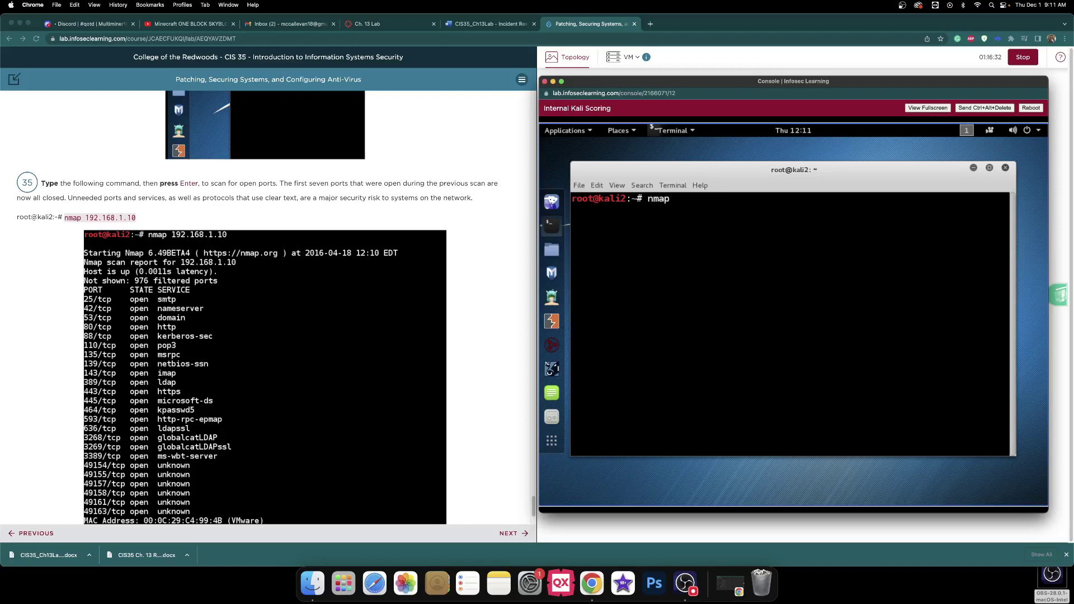
{"action": "type", "text": " 192.168.1 10"}
{"action": "key", "text": "Return"}
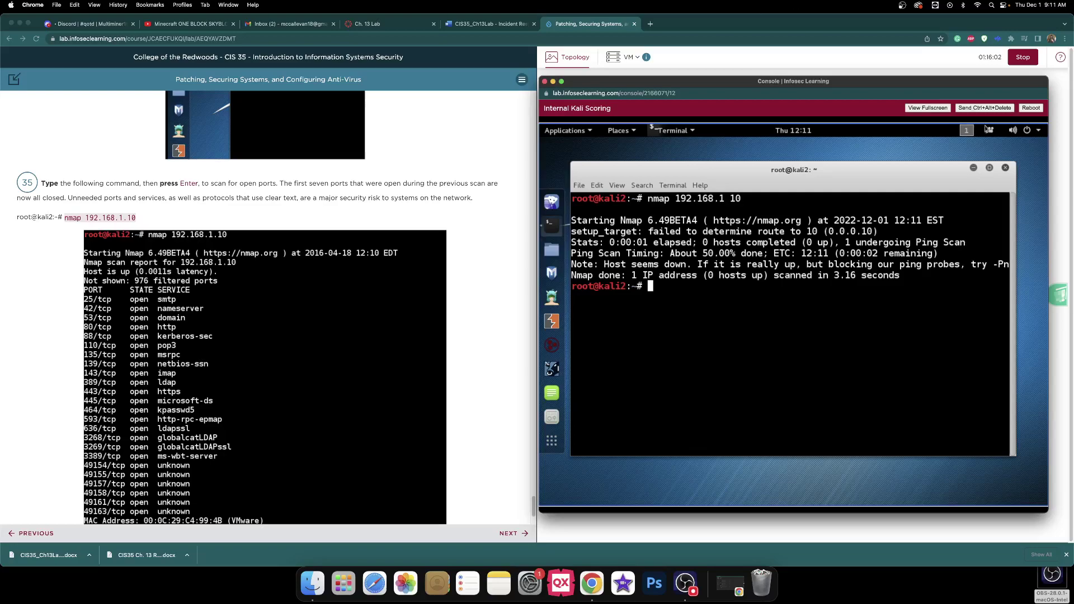
{"action": "left_click", "coordinate": [1005, 167]}
{"action": "left_click", "coordinate": [551, 224]}
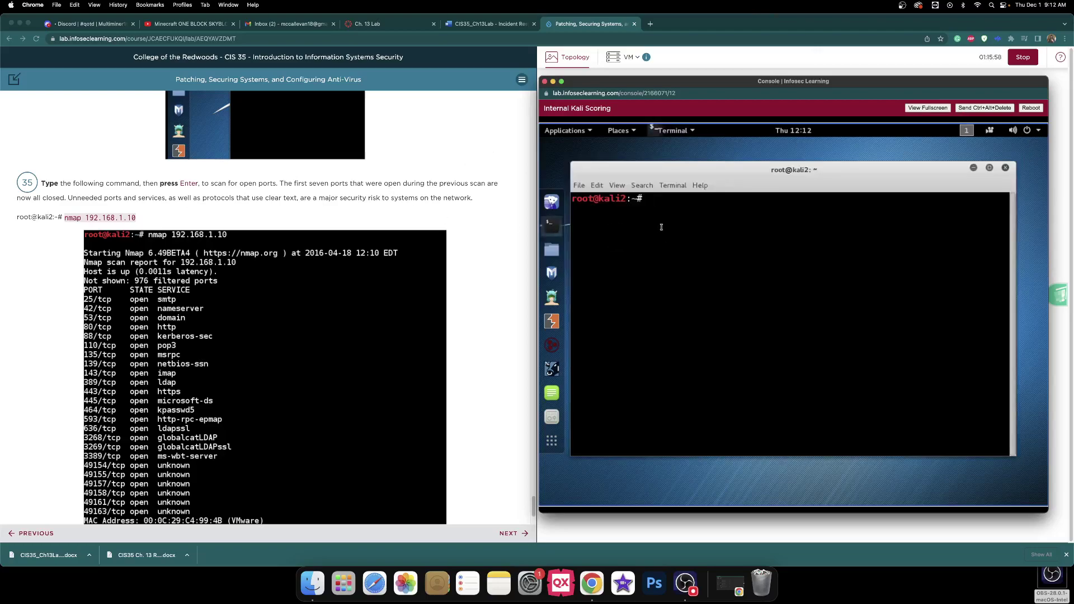
{"action": "type", "text": "namp 192.168.1.10"}
{"action": "key", "text": "Return"}
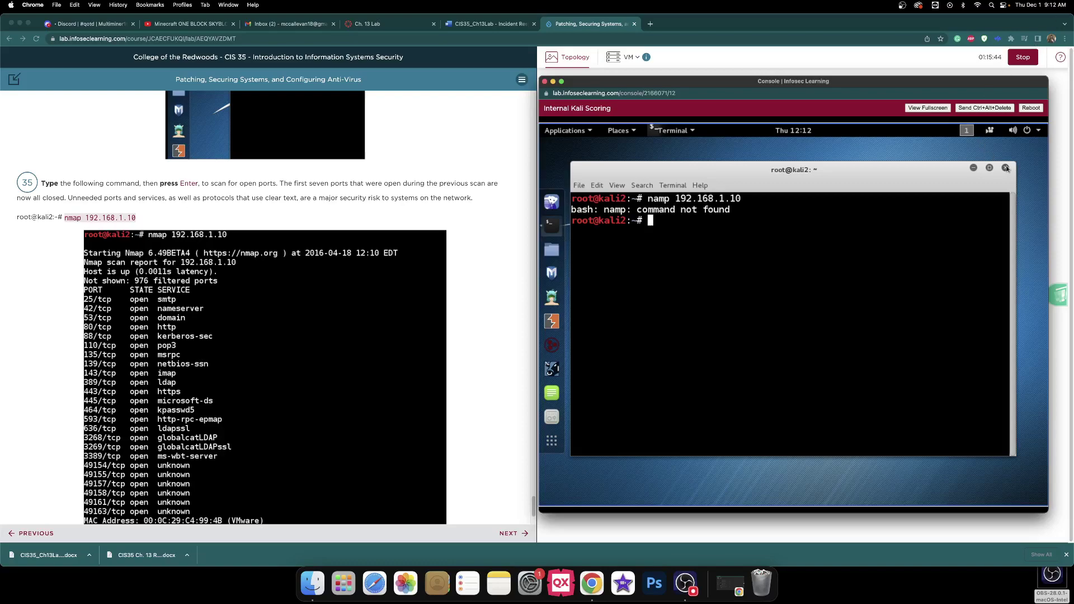
{"action": "key", "text": "ctrl+d"}
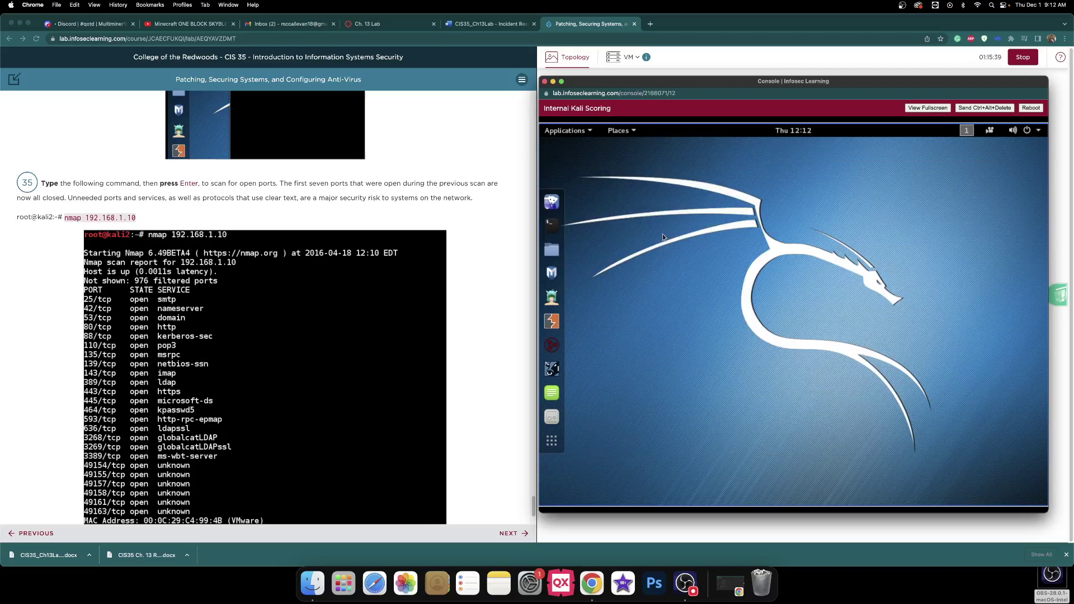
- In a fresh Kali terminal, run nmap 192.168.1.10
{"action": "left_click", "coordinate": [554, 227]}
{"action": "type", "text": "nmap"}
{"action": "type", "text": " 192"}
{"action": "type", "text": ".168.1"}
{"action": "type", "text": "...."}
{"action": "key", "text": "BackSpace"}
{"action": "key", "text": "BackSpace"}
{"action": "key", "text": "BackSpace"}
{"action": "type", "text": "10"}
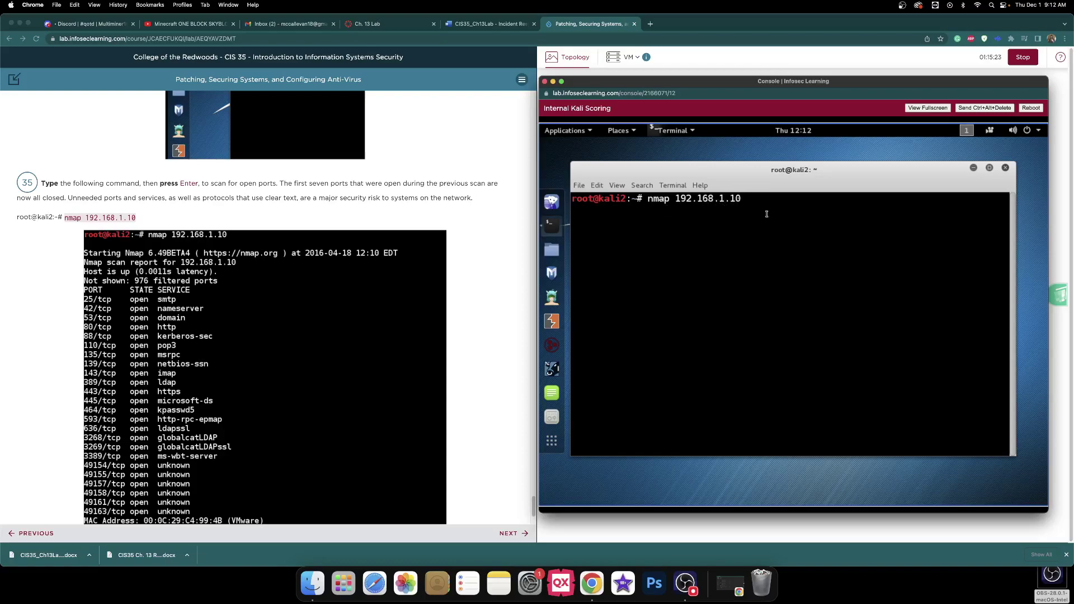
{"action": "key", "text": "Return"}
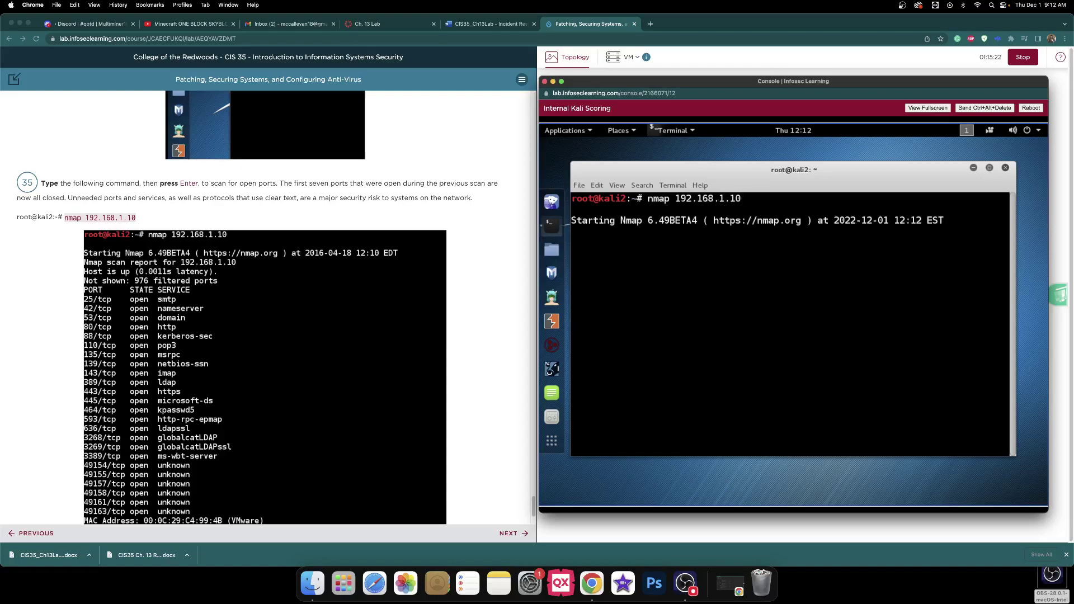